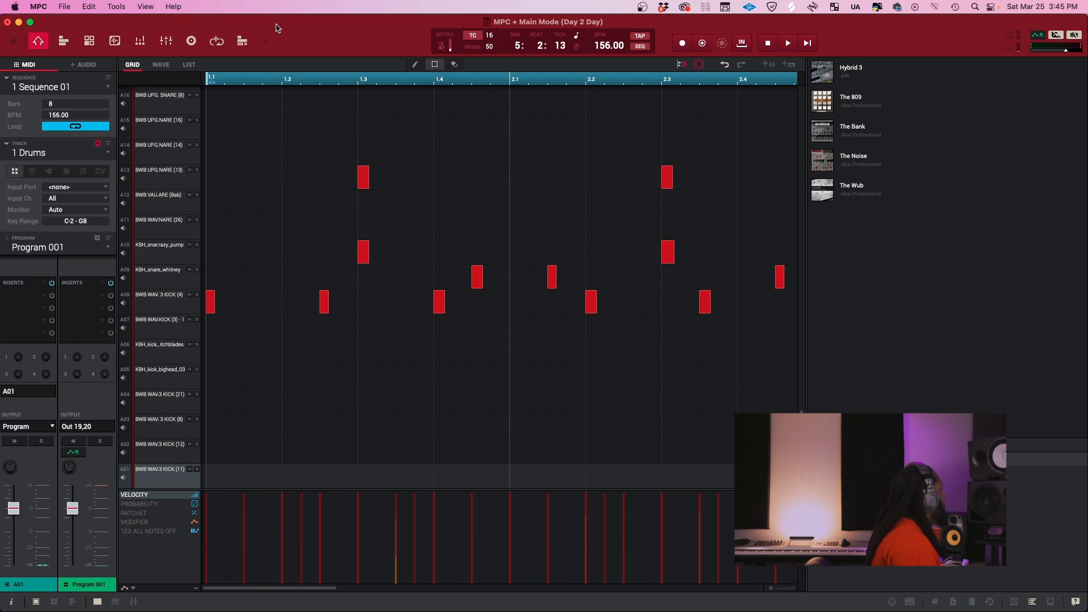
Audition the MPC drum sequence, switch to Ableton Live and play back the melody arrangement
key("space")
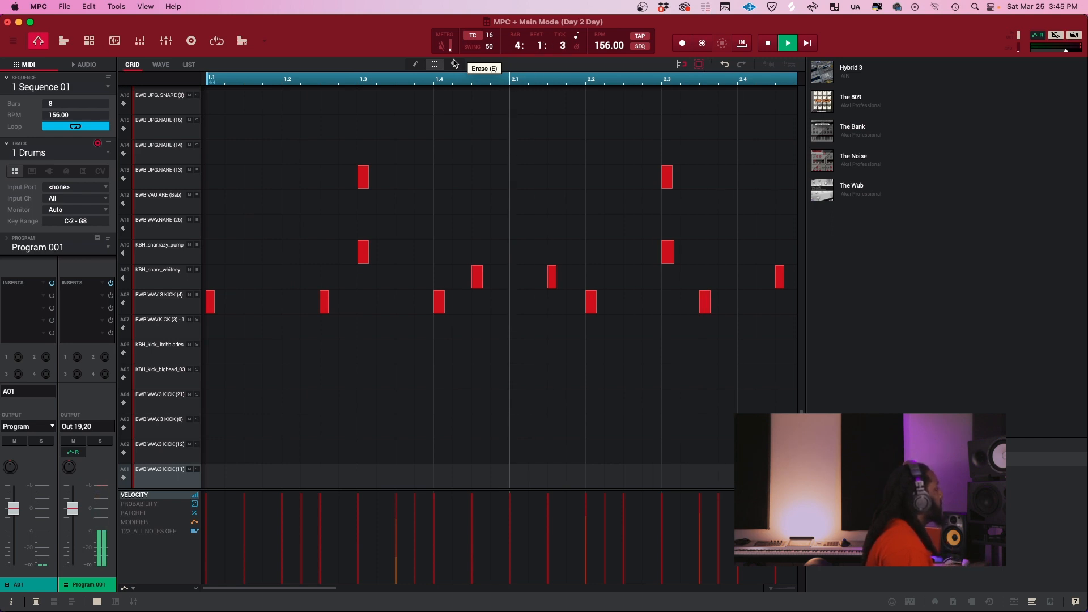
key("space")
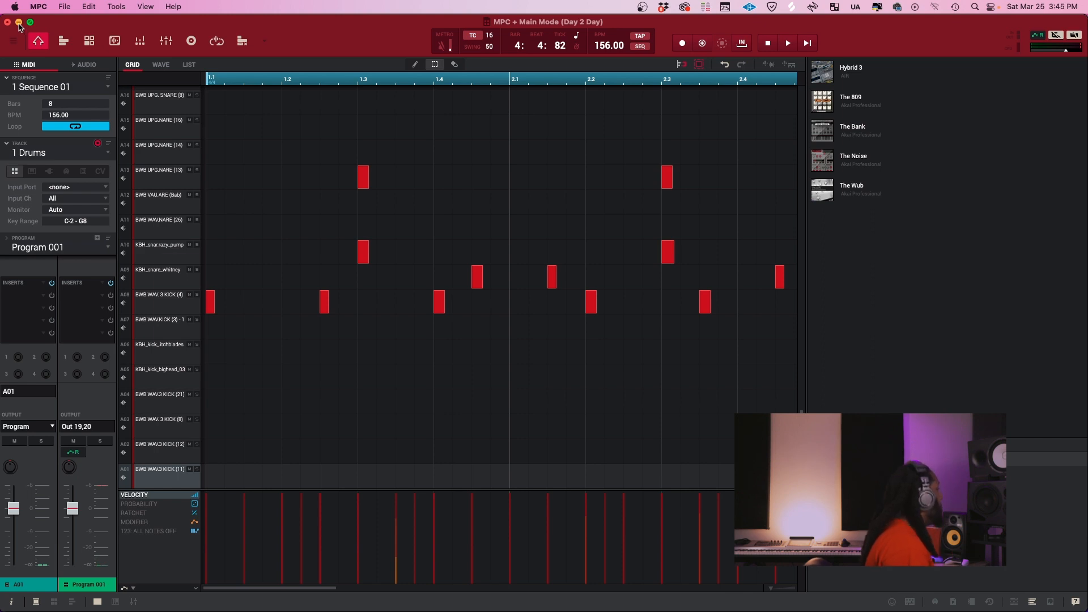
key("super+Tab")
key("super+Tab")
key("super+Tab")
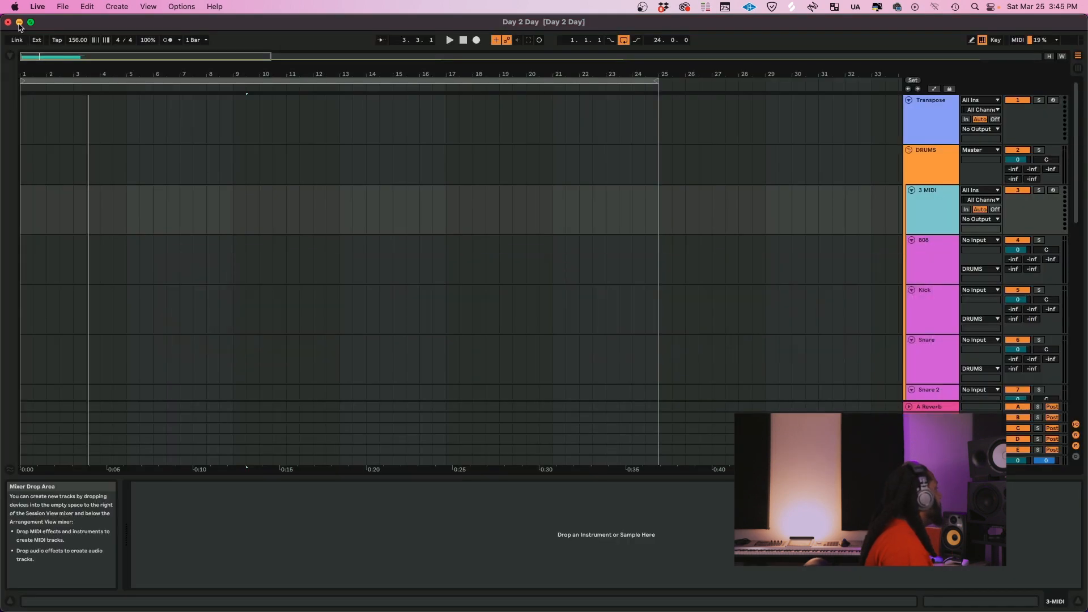
key("space")
scroll(418, 247, "down", 10)
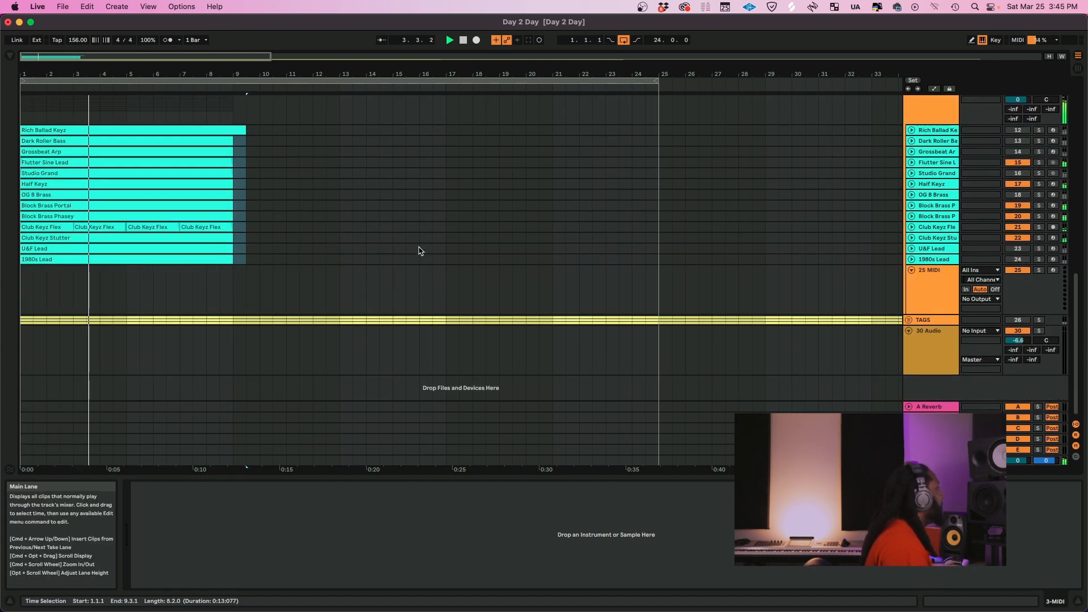
Turn external sync on and off again
left_click(41, 40)
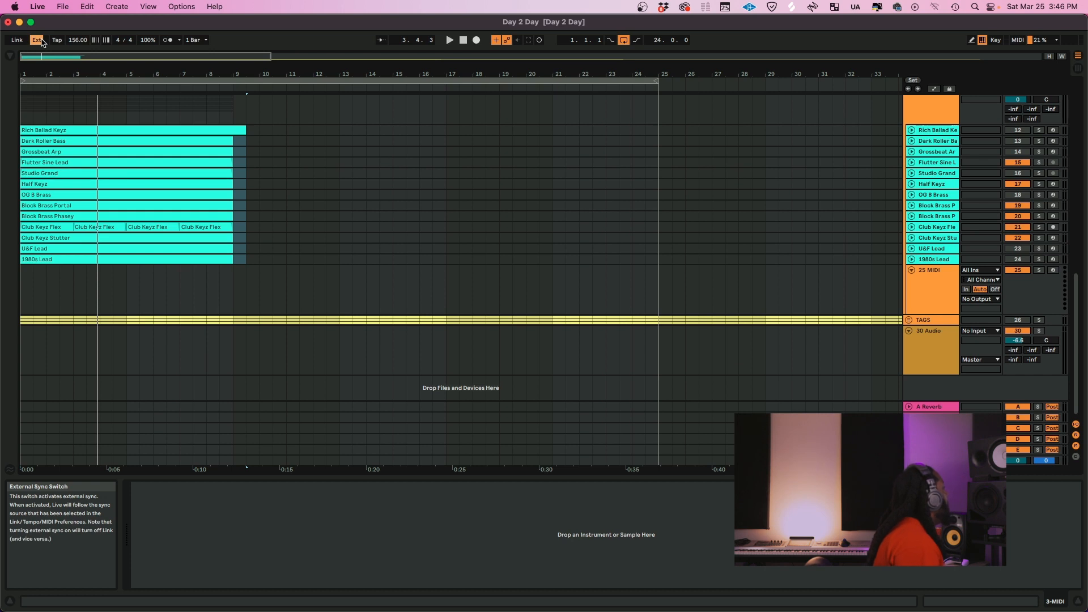
left_click(37, 41)
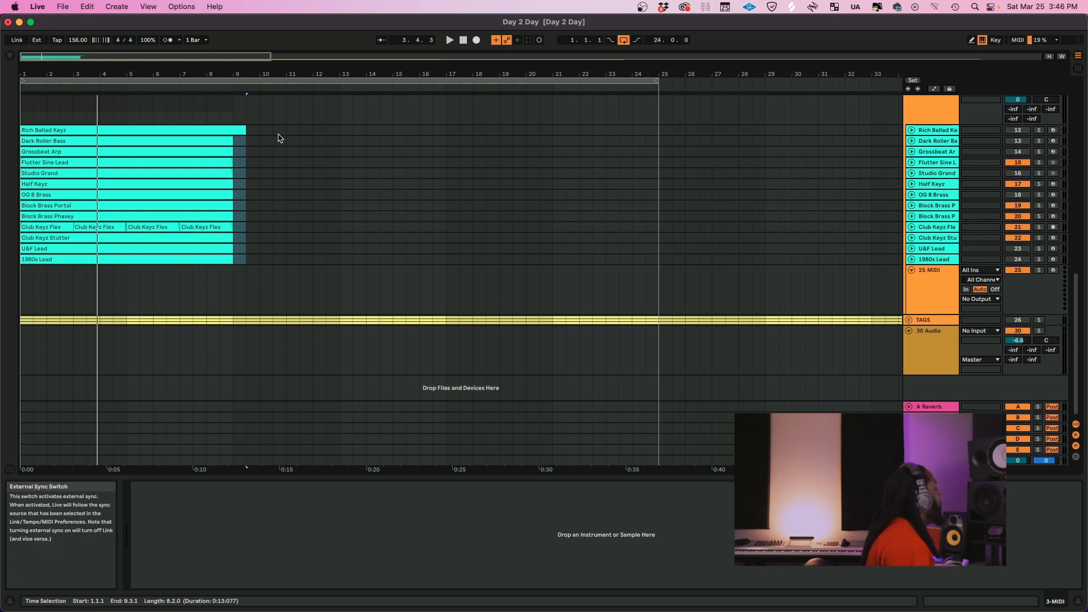
Switch to MPC to save the Day 2 Day project, and return to Ableton Live
mouse_move(411, 610)
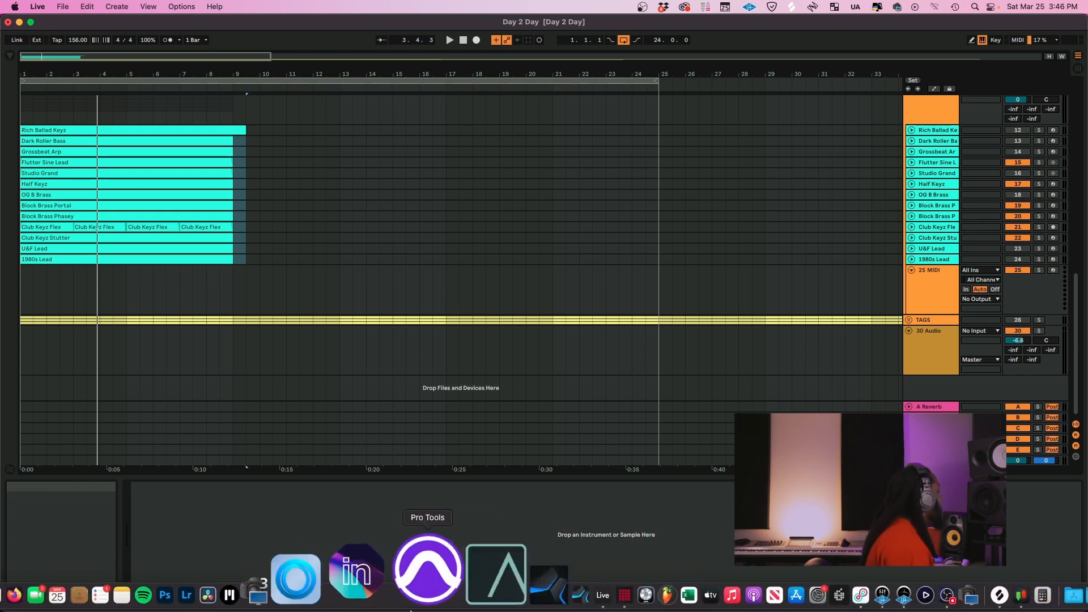
left_click(518, 569)
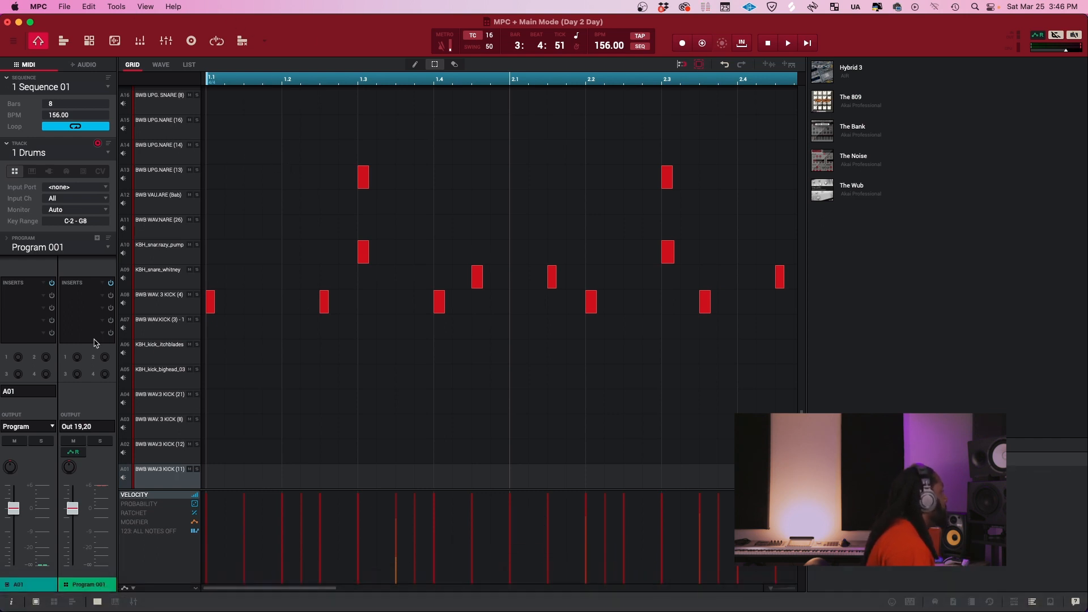
key("super+s")
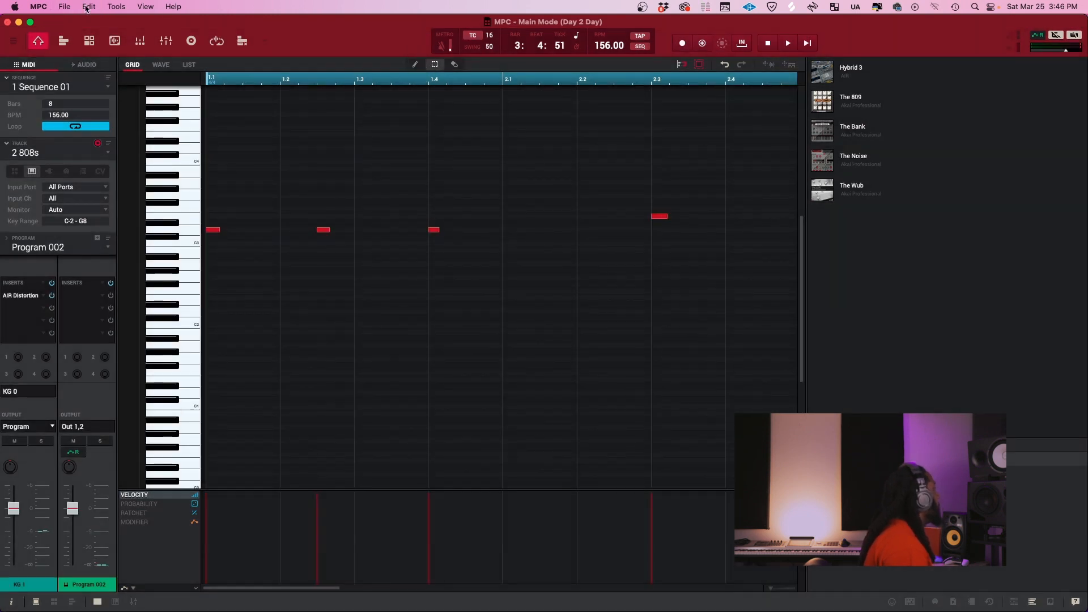
left_click(38, 6)
key("Escape")
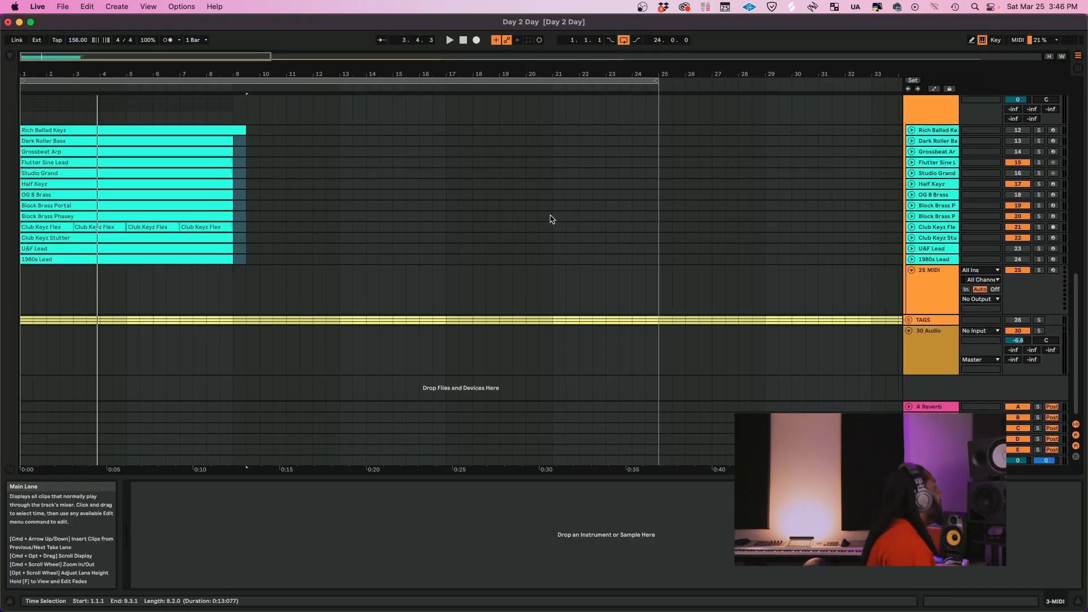
Examine the tracks inside the DRUMS group, from the MIDI track through the 808, kick, snares, hi-hats and clap
scroll(808, 202, "up", 10)
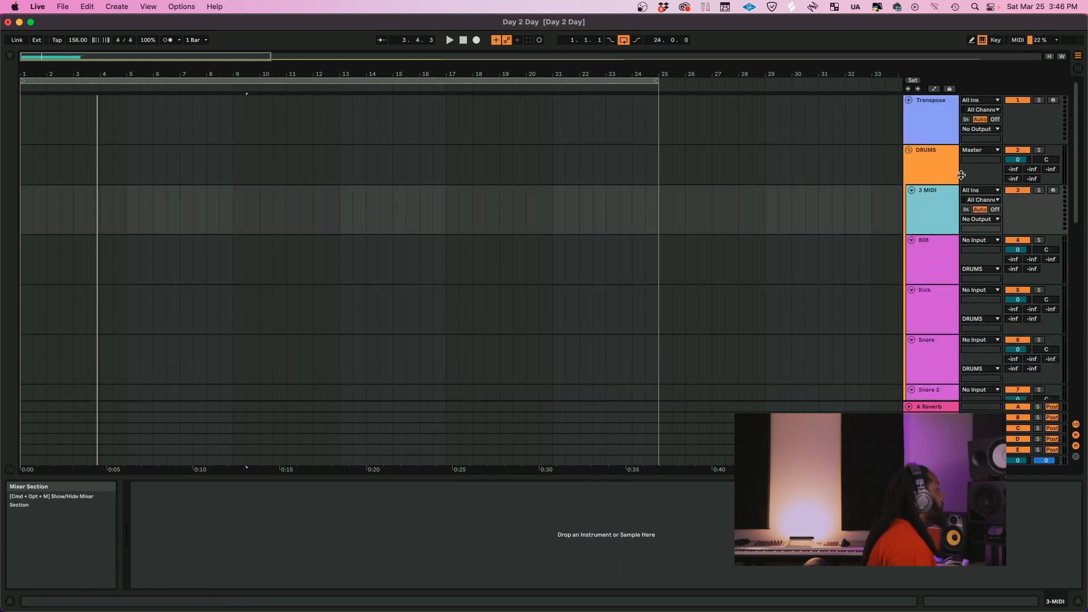
left_click(934, 160)
scroll(939, 180, "down", 1)
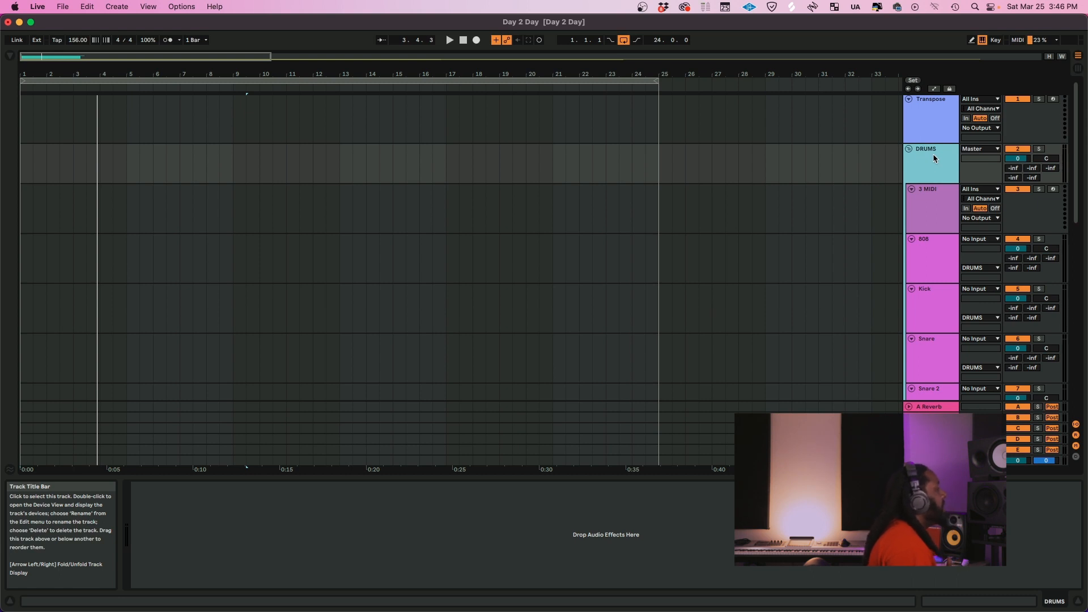
scroll(933, 156, "down", 1)
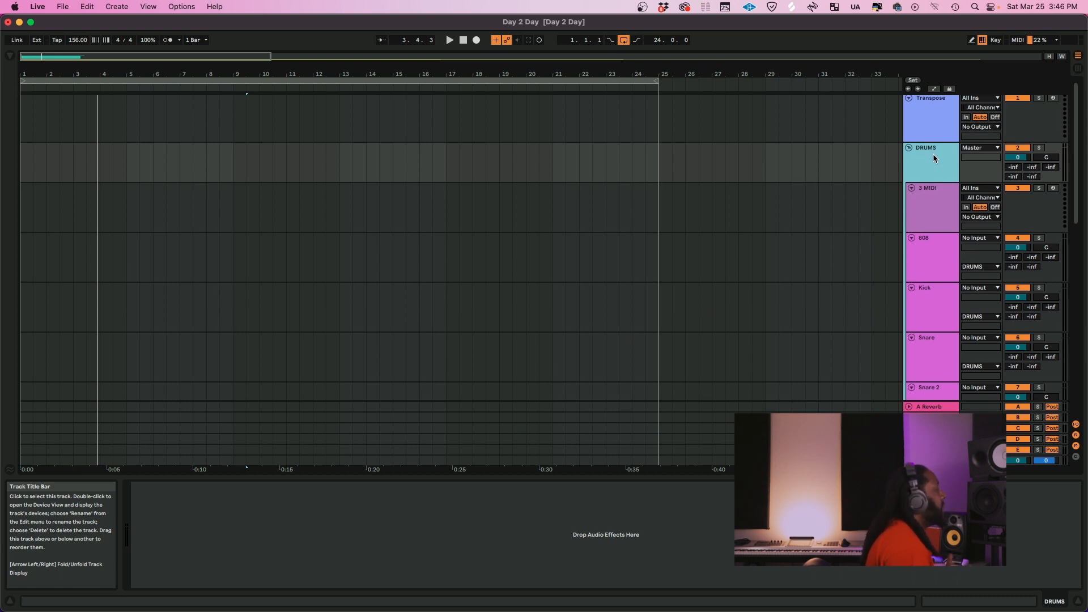
scroll(933, 154, "down", 1)
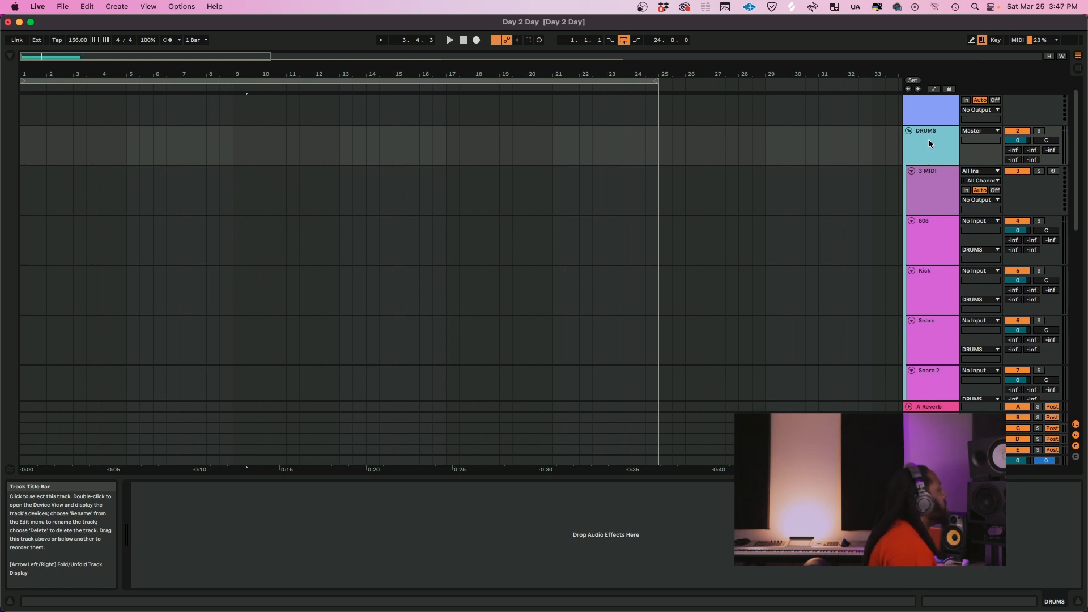
scroll(1025, 139, "down", 3)
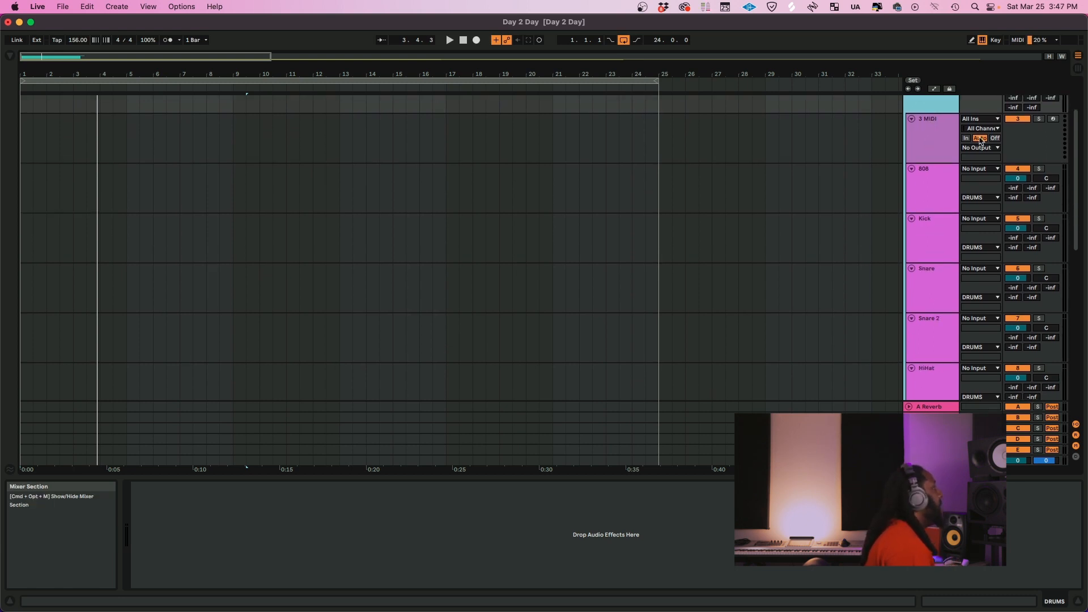
left_click(925, 142)
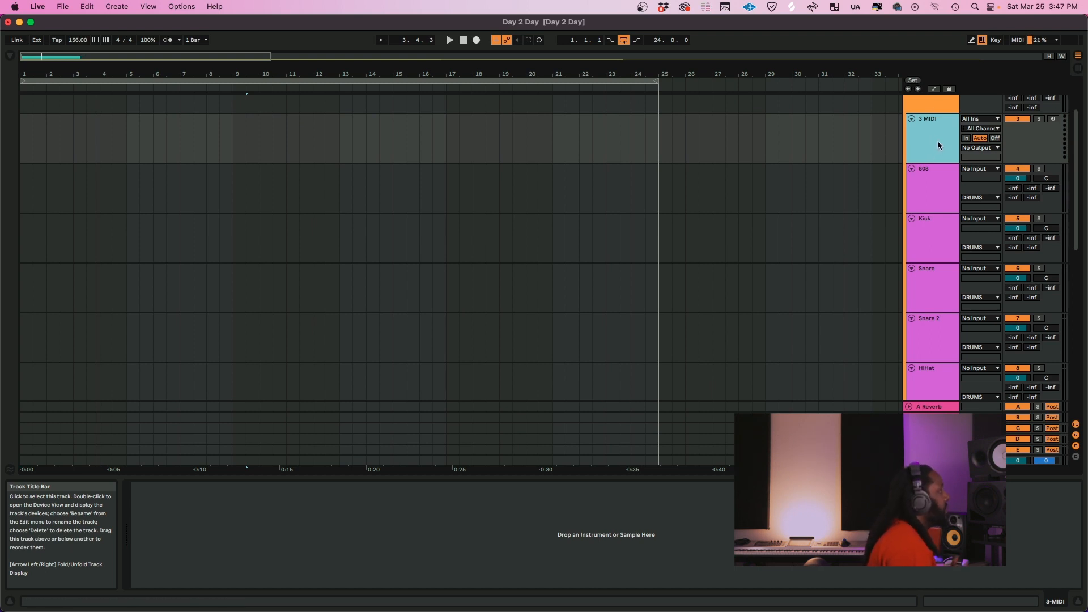
left_click(927, 192)
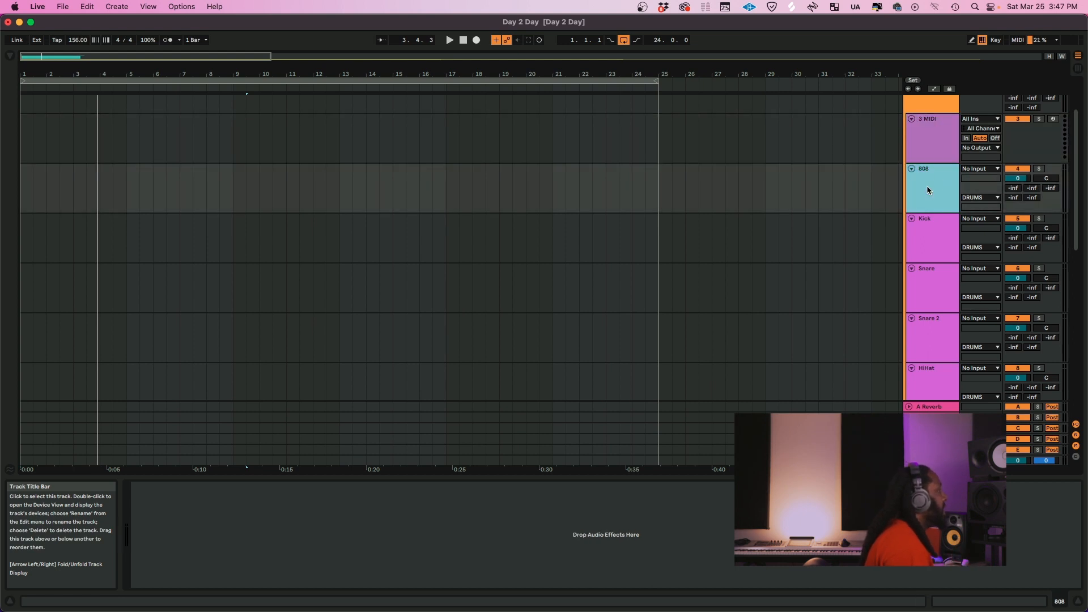
scroll(928, 190, "down", 1)
scroll(927, 190, "down", 5)
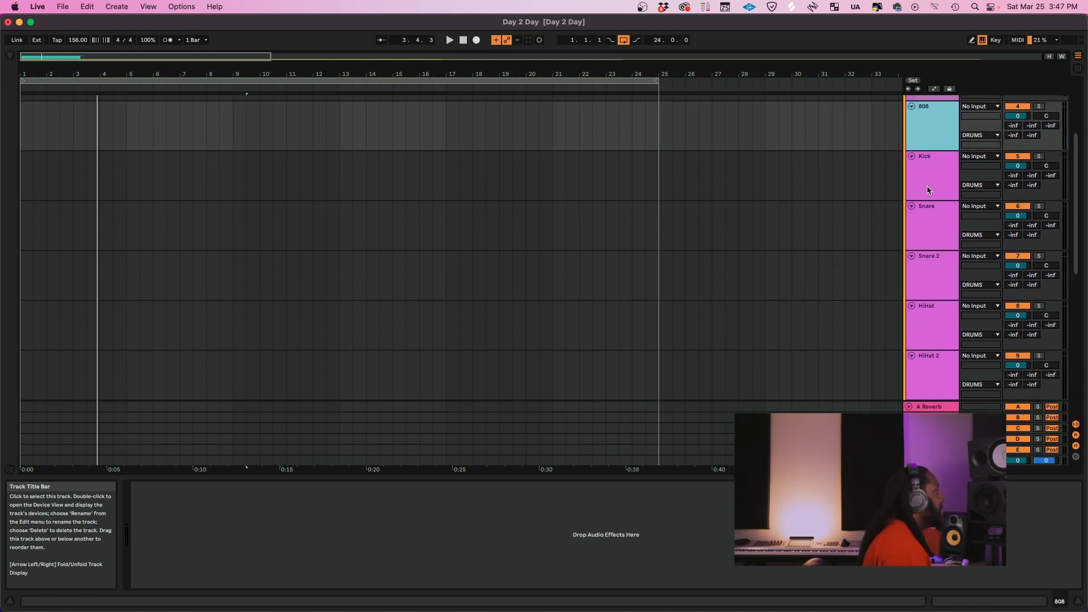
scroll(927, 190, "down", 15)
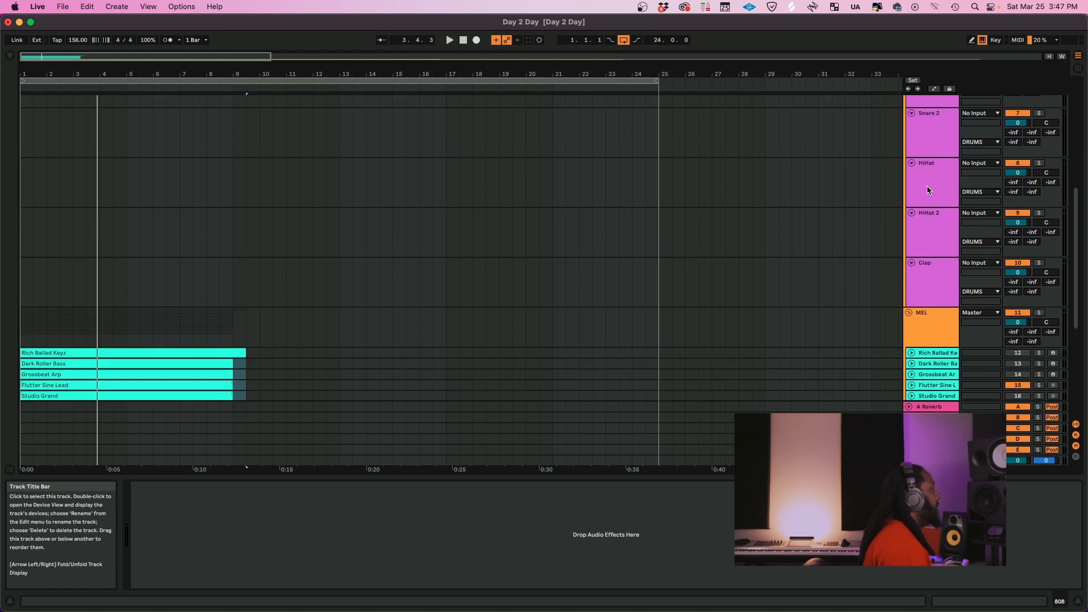
scroll(928, 189, "up", 9)
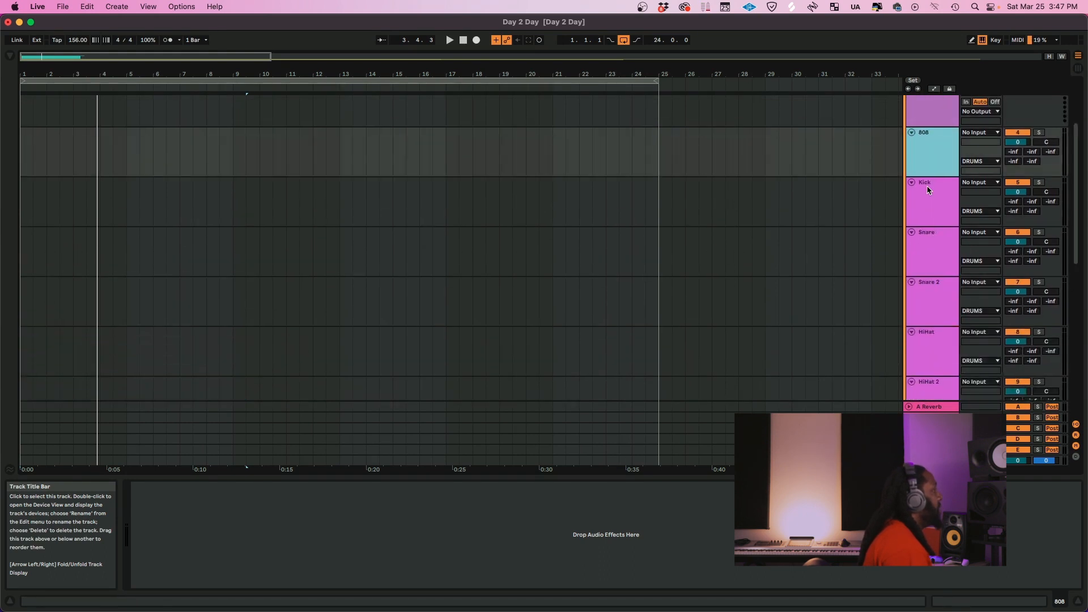
Duplicate the HiHat 2 track twice and rename the copies HiHat 3 and HiHat 4
left_click(927, 296)
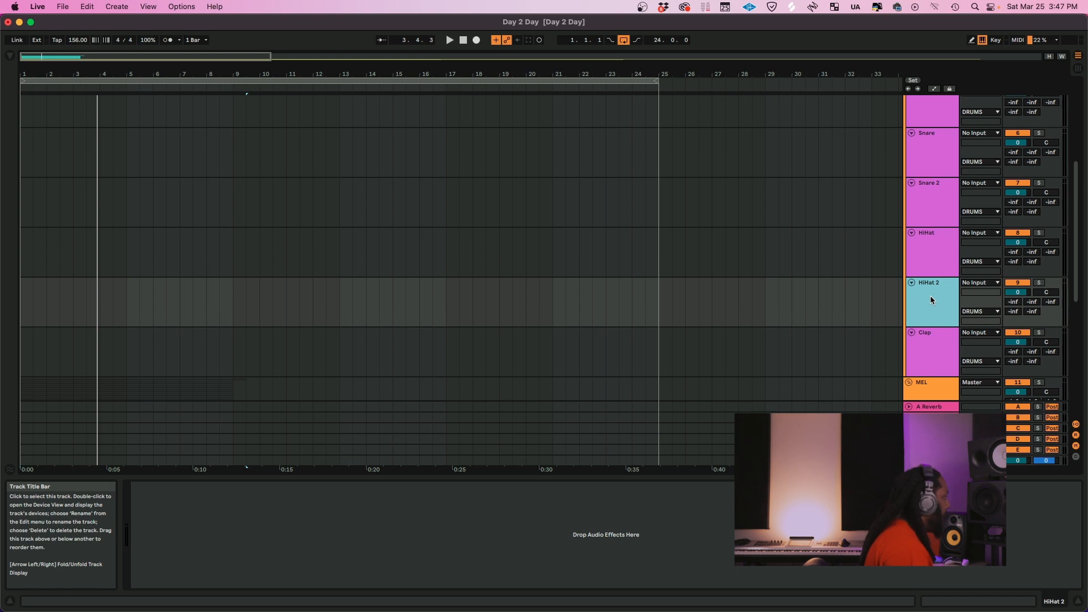
key("super+d")
key("super+d")
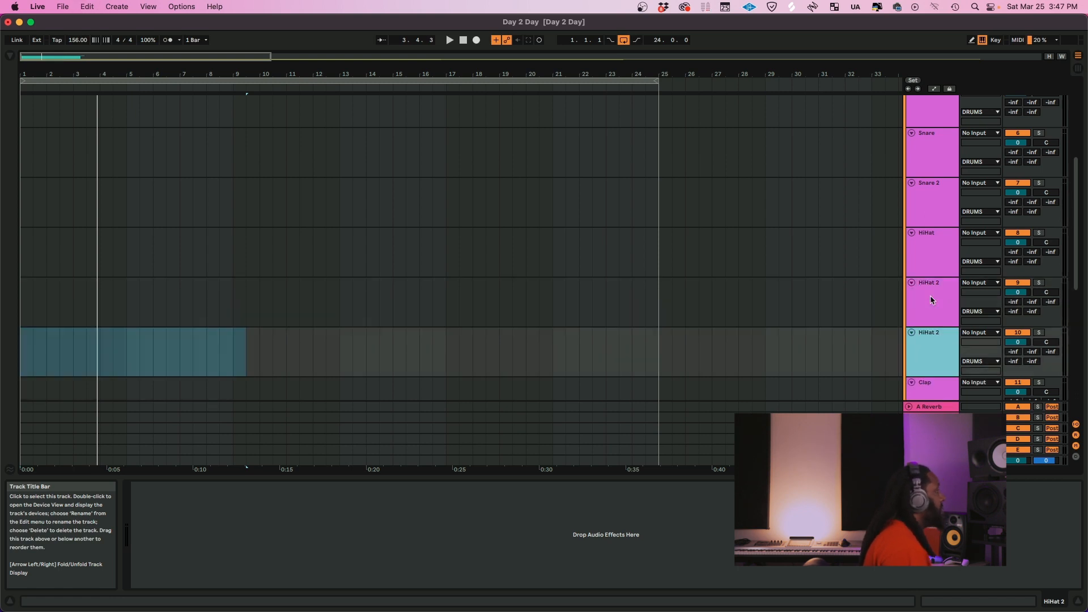
left_click(943, 325)
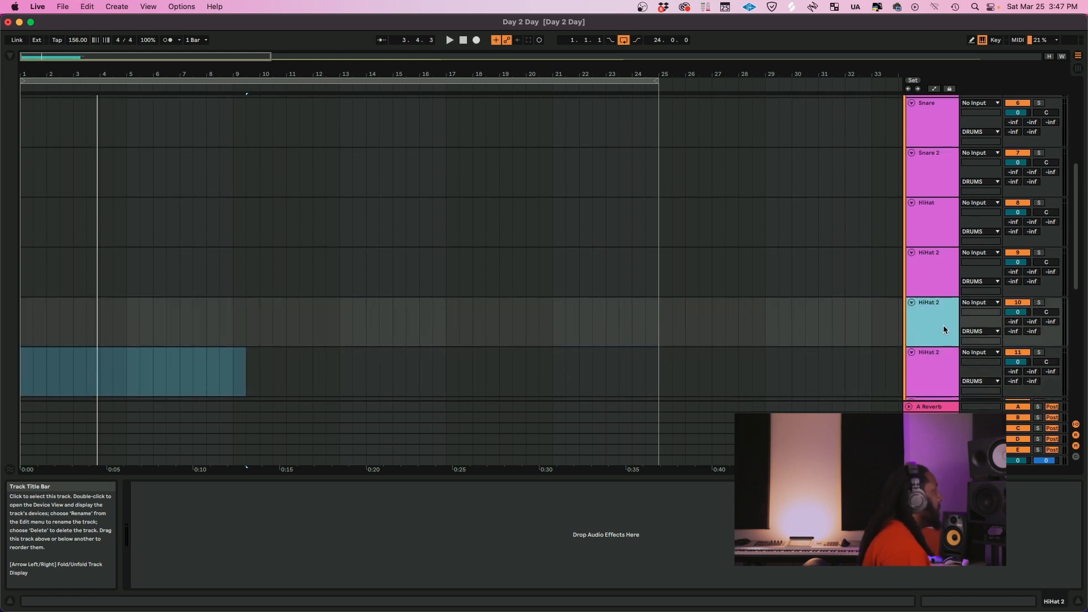
left_click(942, 216)
left_click(943, 272)
left_click(940, 332)
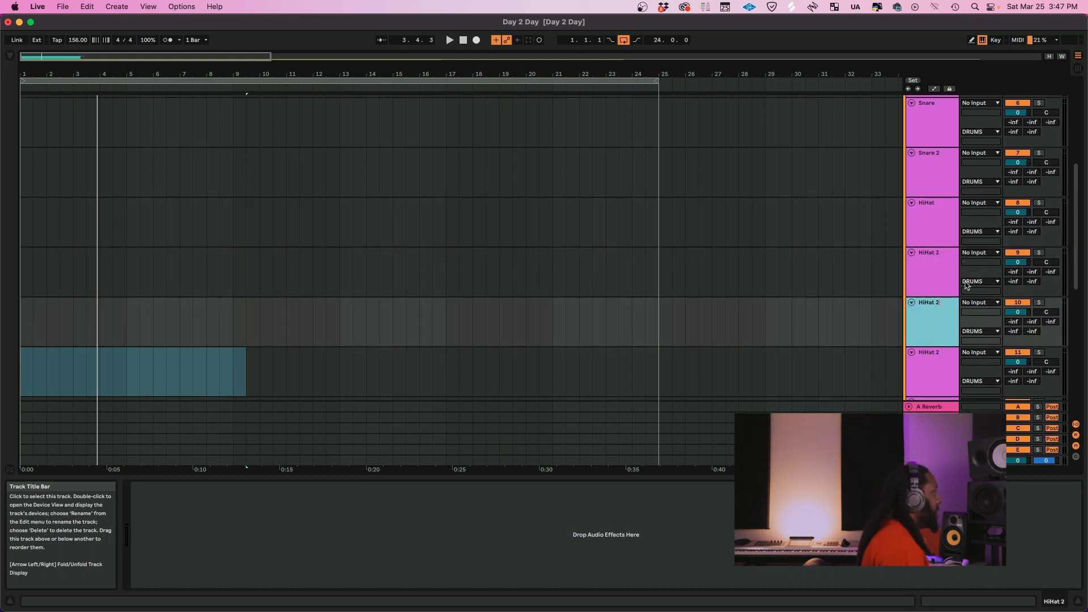
left_click(936, 380)
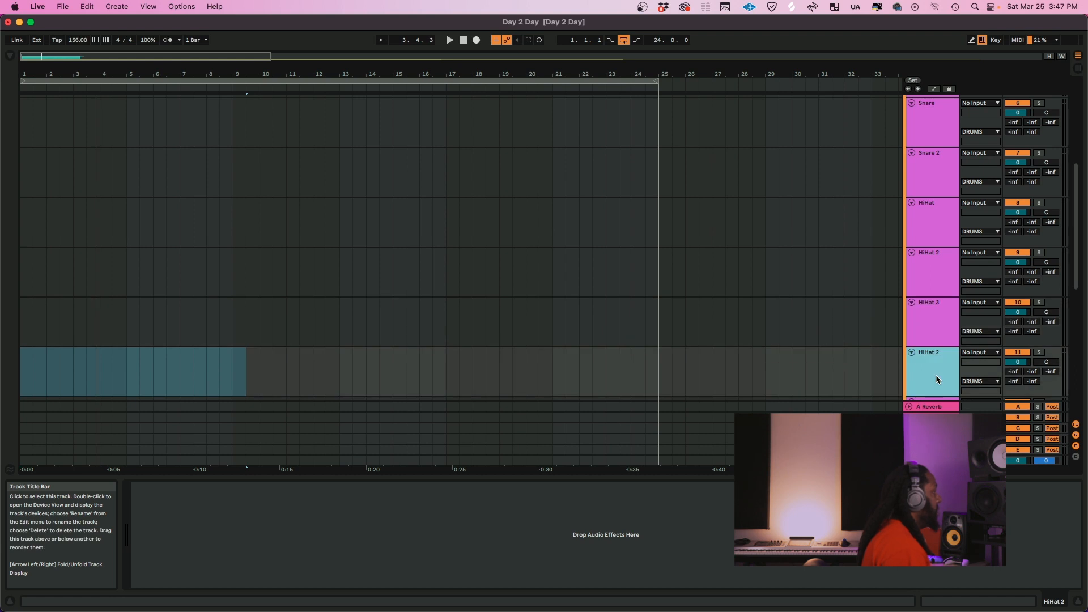
left_click(938, 346)
scroll(938, 335, "down", 2)
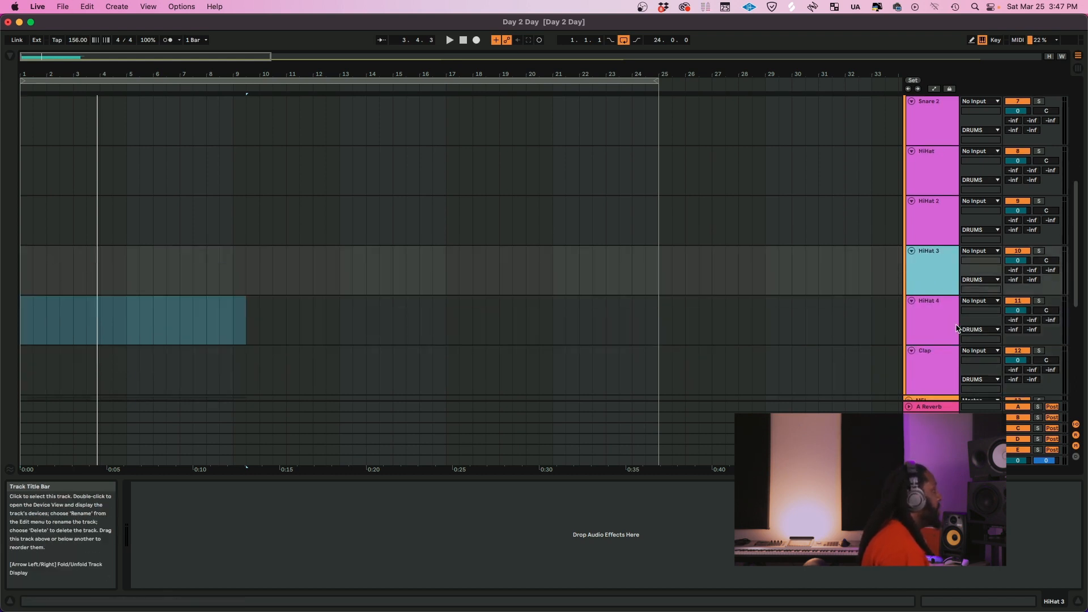
Duplicate the HiHat 4 track and rename the copy HiHat 5
key("super+d")
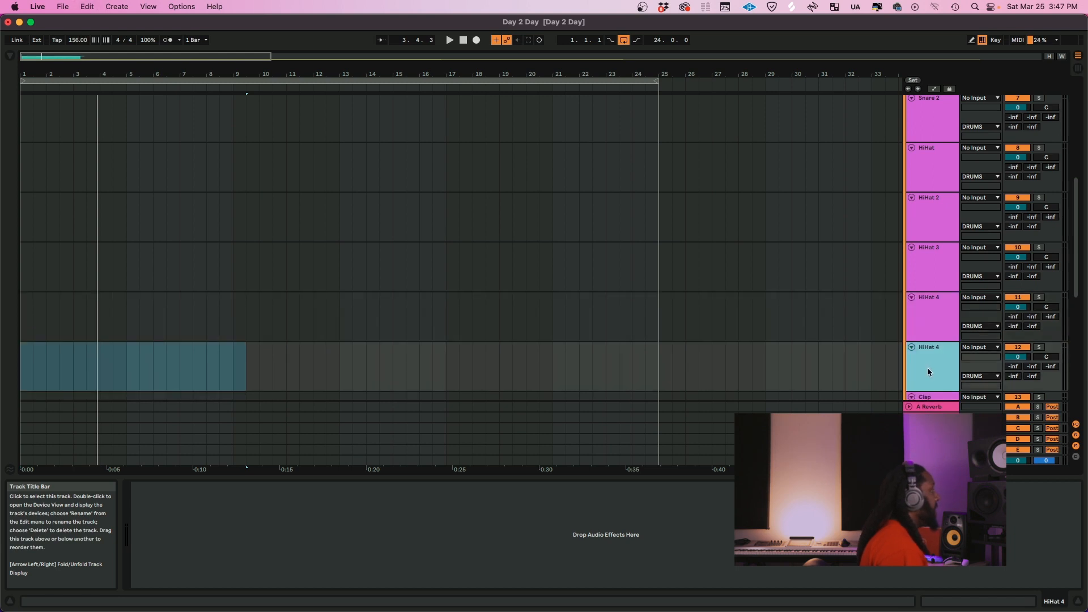
key("super+r")
key("Right")
key("BackSpace")
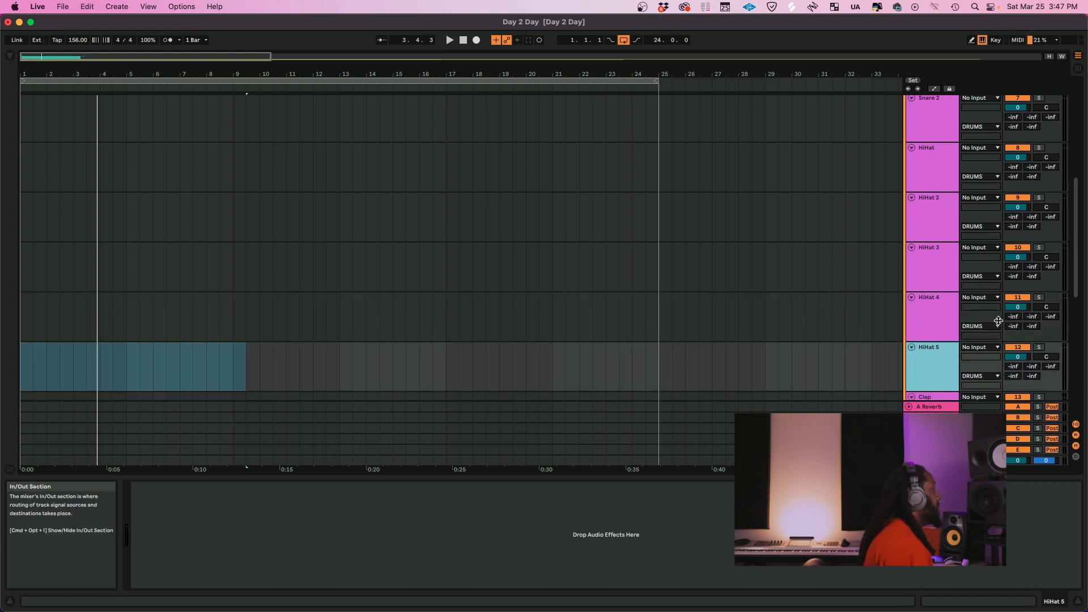
Duplicate the HiHat 5 track twice within the DRUMS group
scroll(930, 326, "down", 4)
left_click(931, 315)
left_click(936, 282)
key("super+d")
key("super+d")
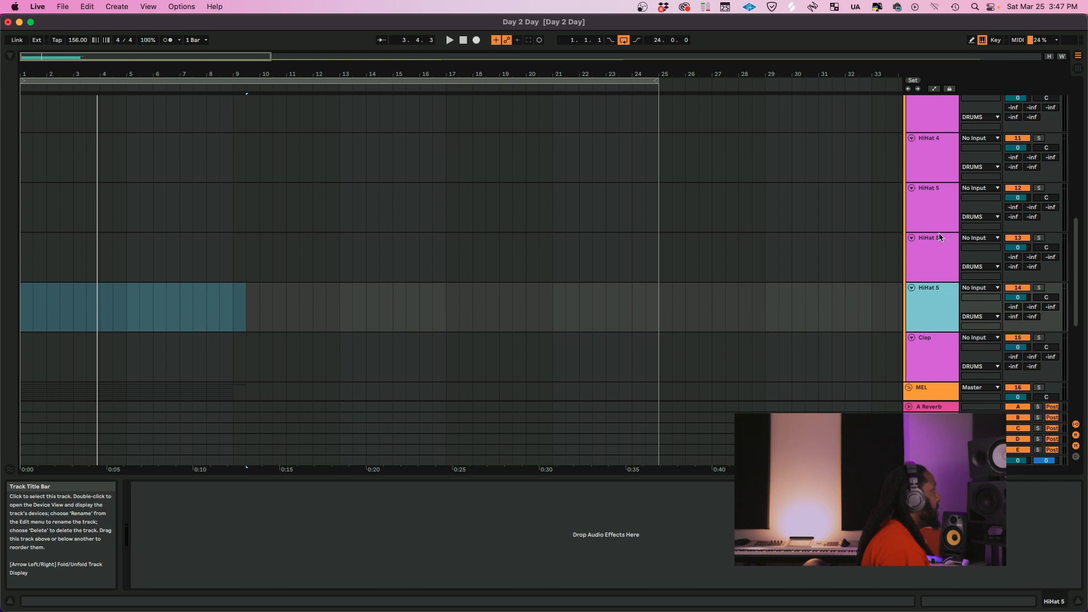
Rename the first HiHat 5 copy Shaker and the second copy Perc
left_click(940, 239)
key("super+r")
type("Shaker")
left_click(939, 308)
key("super+r")
type("Perc")
left_click(942, 280)
Look over the extended DRUMS group and save the Day 2 Day Live set
scroll(927, 286, "up", 5)
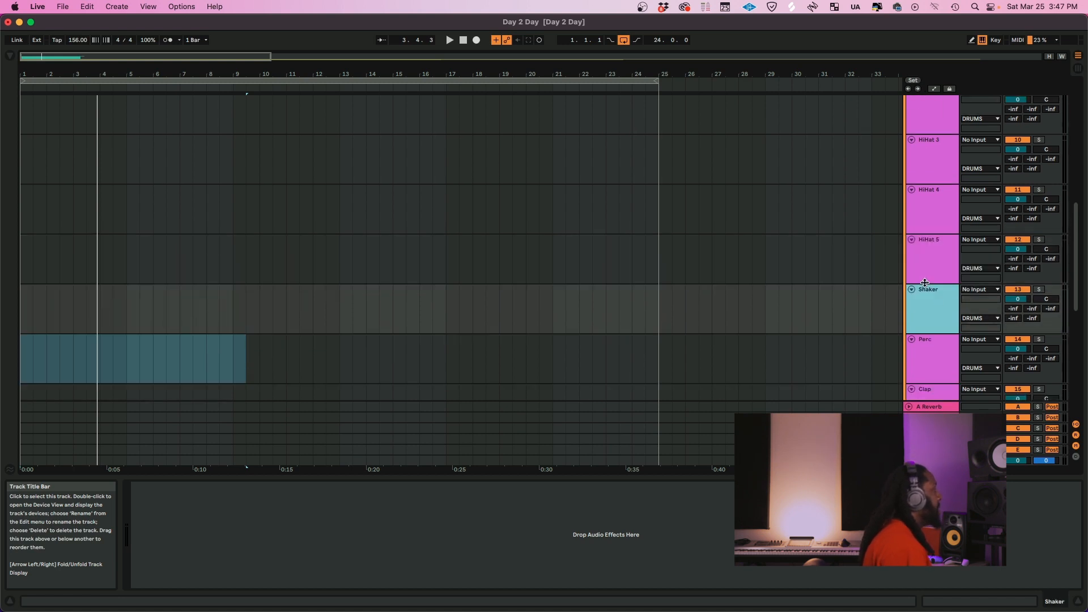
scroll(925, 287, "up", 5)
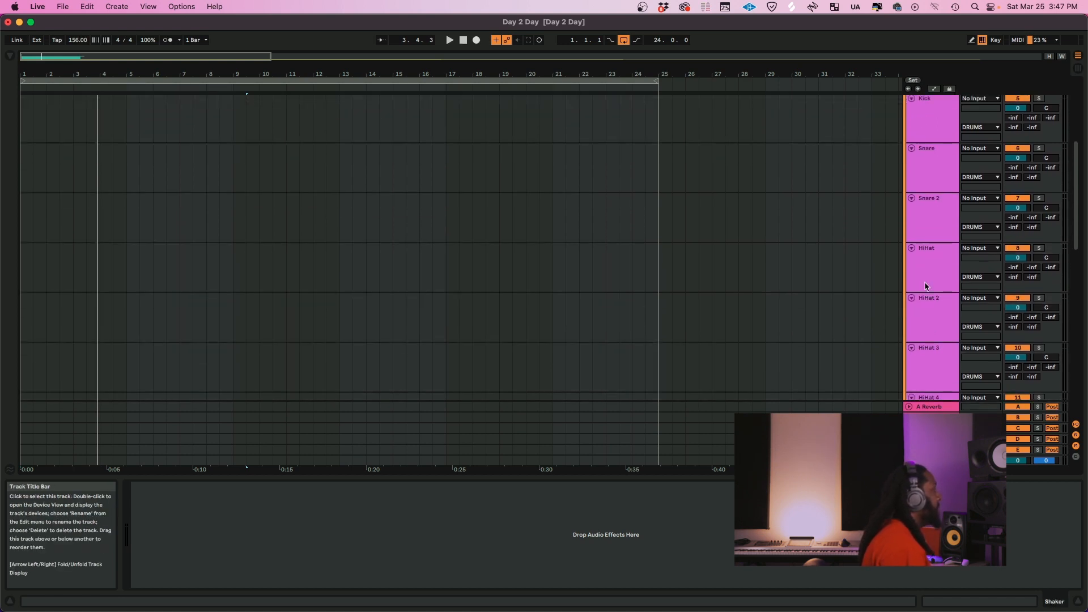
scroll(944, 233, "down", 3)
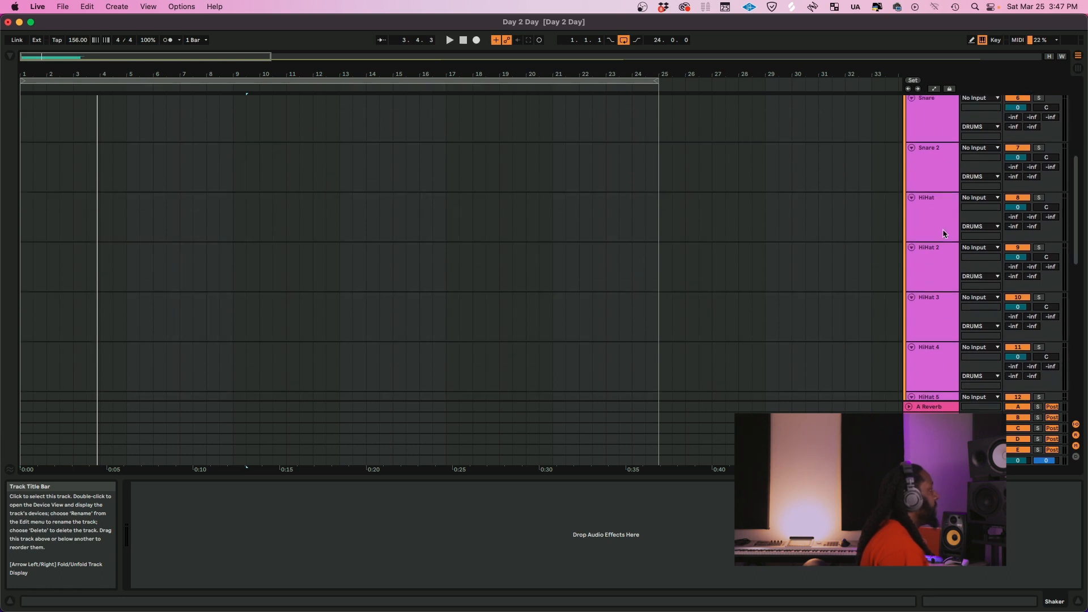
scroll(944, 233, "up", 10)
key("super+s")
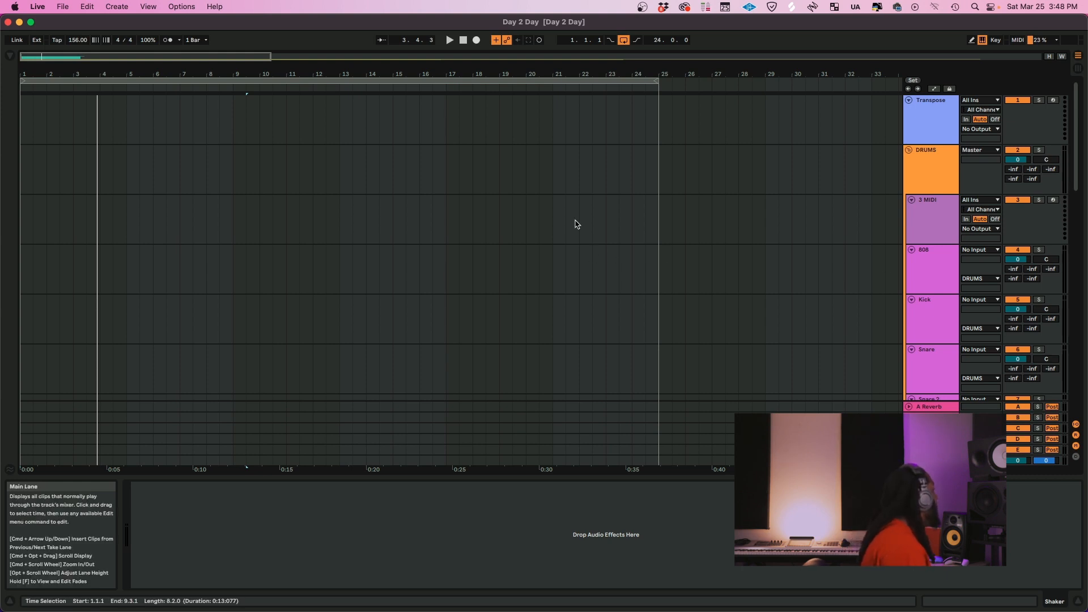
Load the MPC plug-in from the My Vsts collection onto the 3 MIDI track in the DRUMS group
left_click(934, 189)
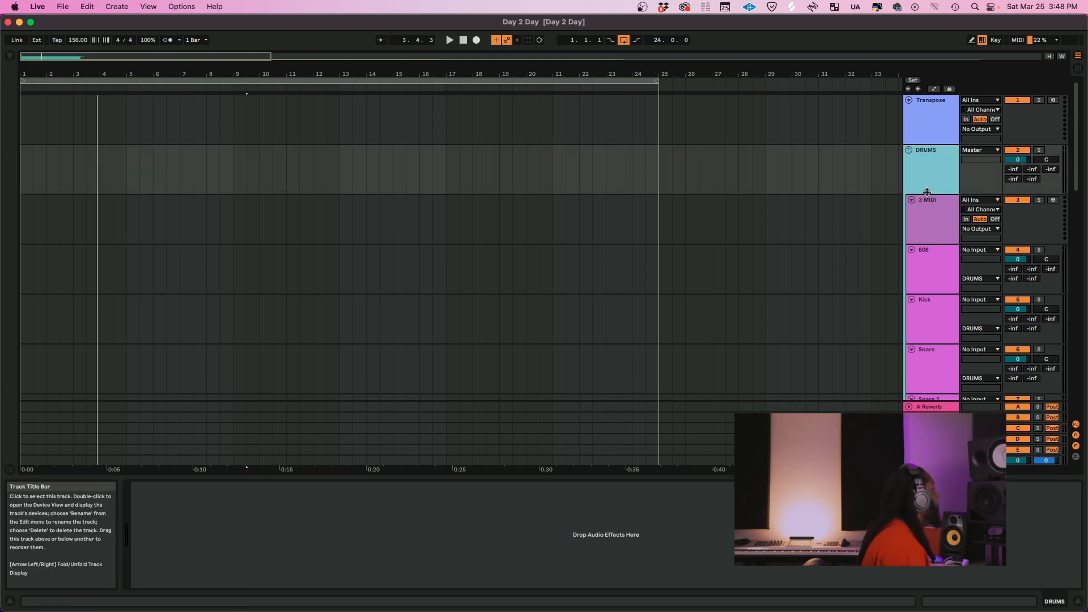
left_click(933, 207)
left_click(11, 55)
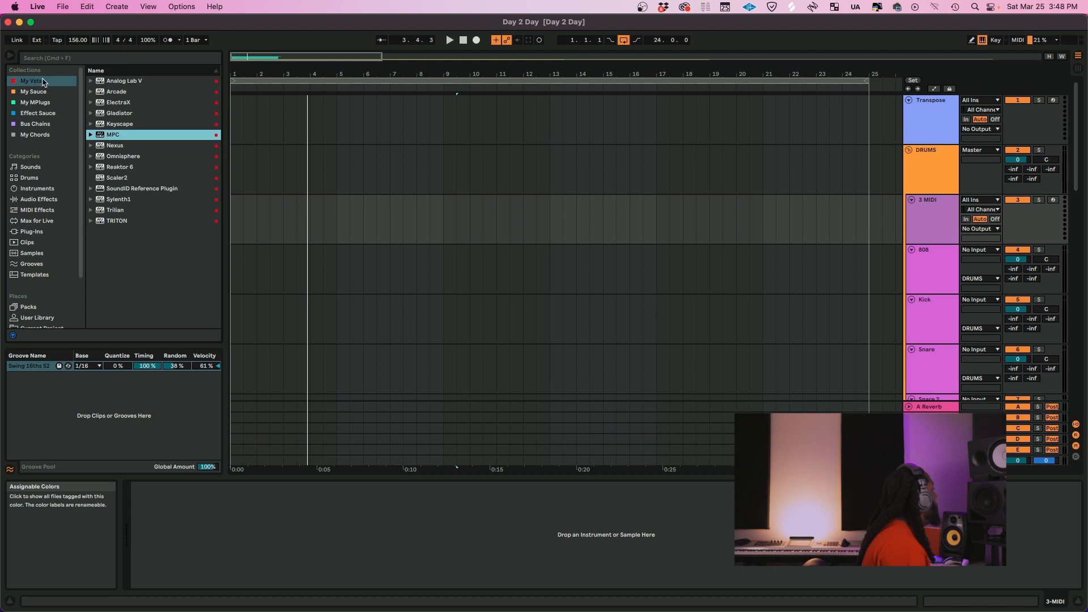
left_click_drag(119, 136, 294, 542)
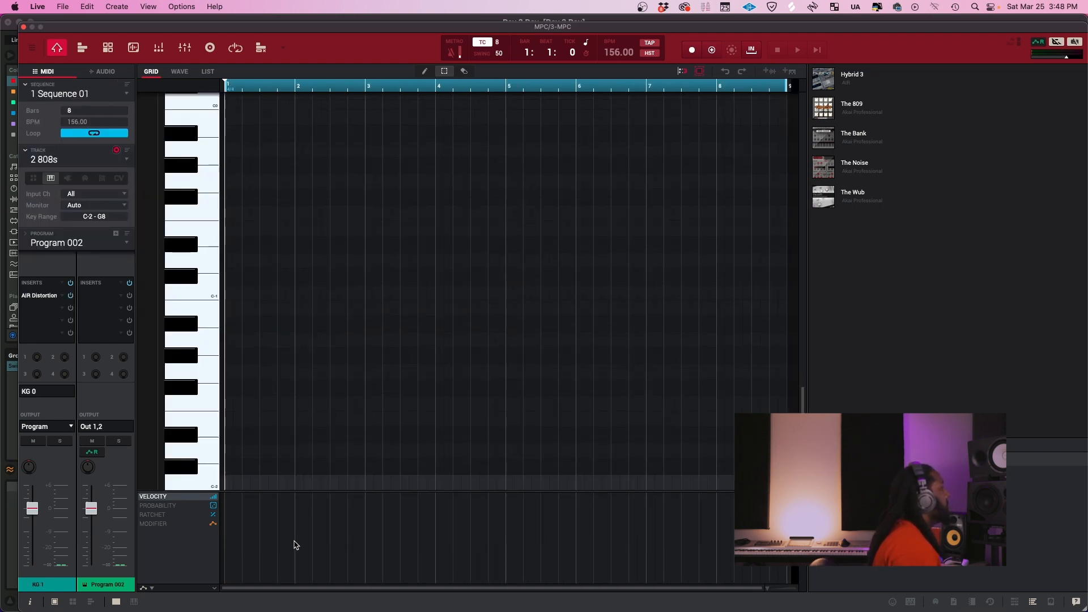
Load the recent project Day 2 Day.xpj in the MPC plug-in
mouse_move(273, 28)
left_mouse_down()
mouse_move(244, 21)
mouse_move(290, 22)
left_mouse_up()
left_click(49, 42)
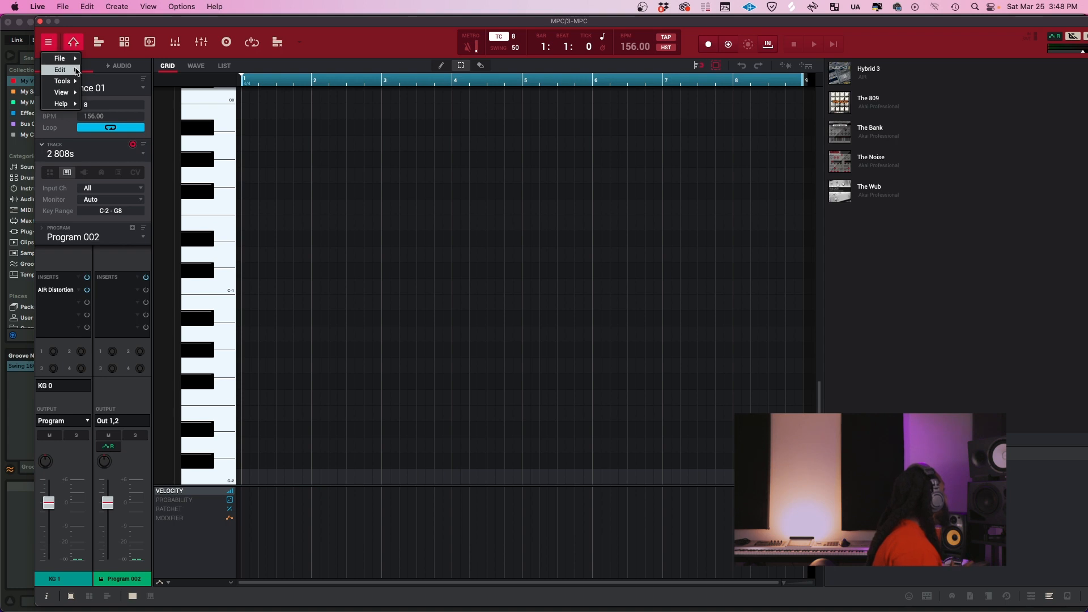
mouse_move(73, 62)
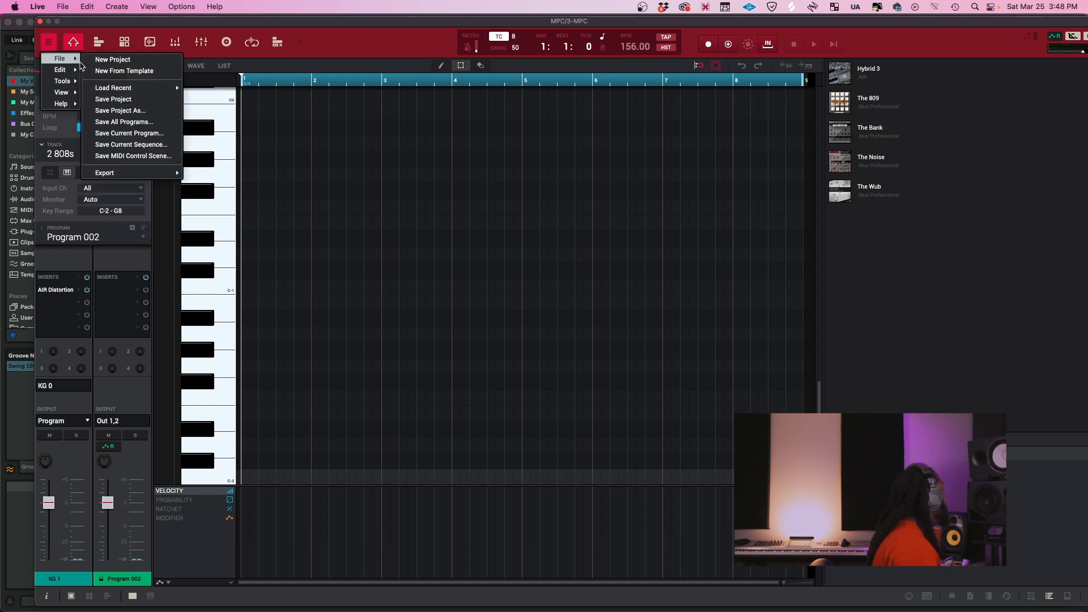
mouse_move(116, 89)
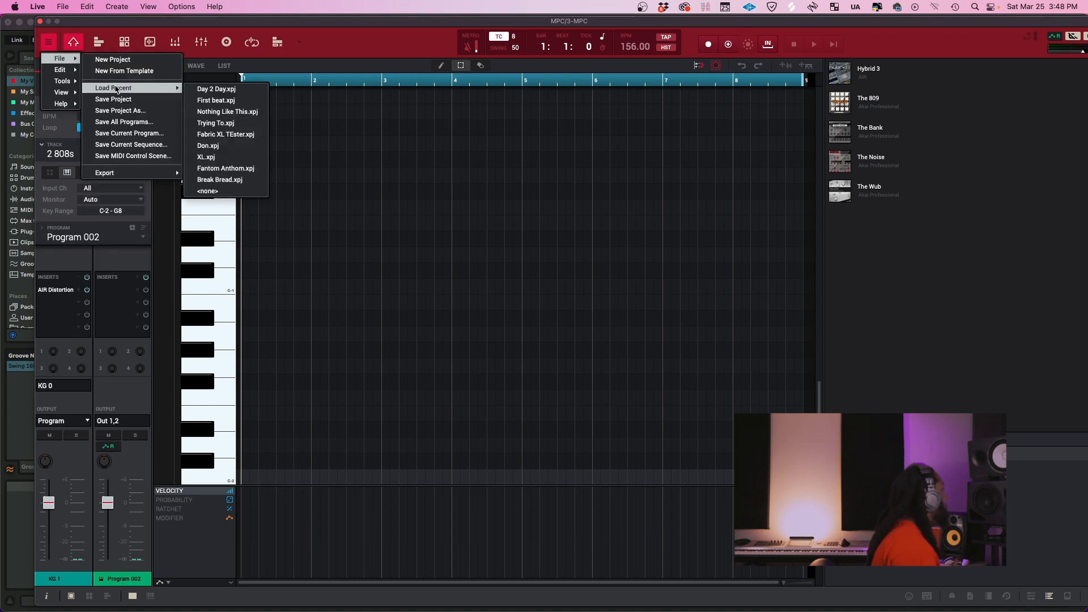
left_click(206, 89)
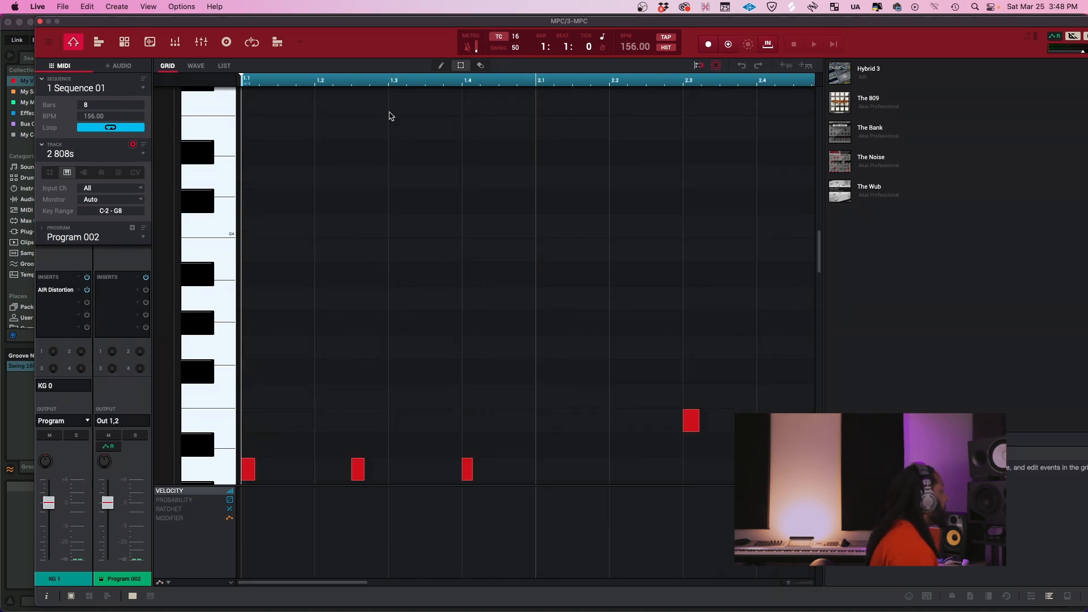
Look over the 808s track's notes in the MPC grid and play the sequence briefly
scroll(488, 320, "down", 5)
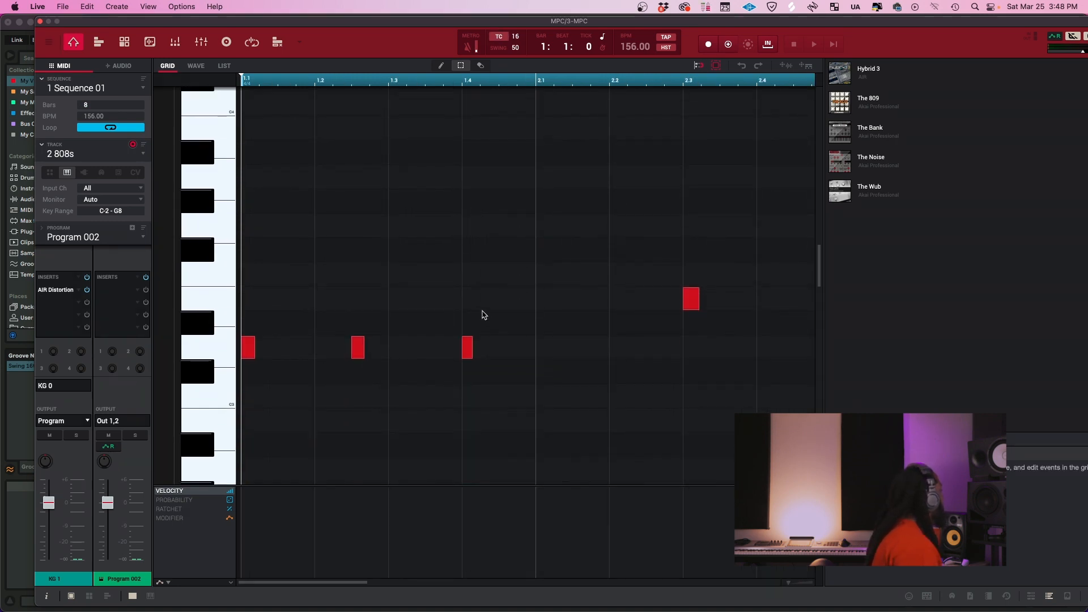
scroll(482, 315, "down", 5)
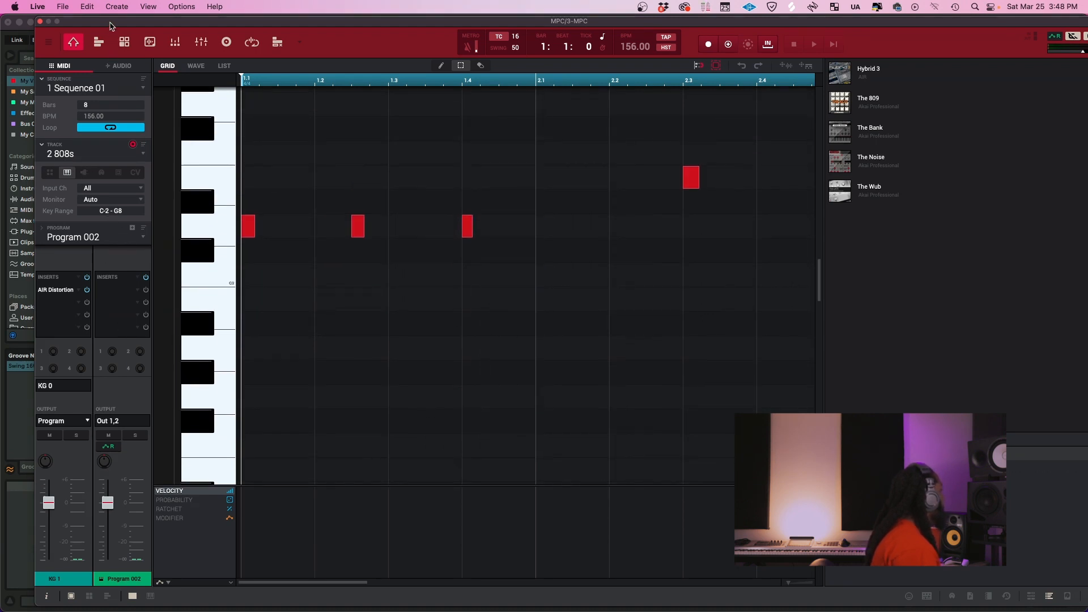
left_click_drag(112, 27, 84, 27)
key("space")
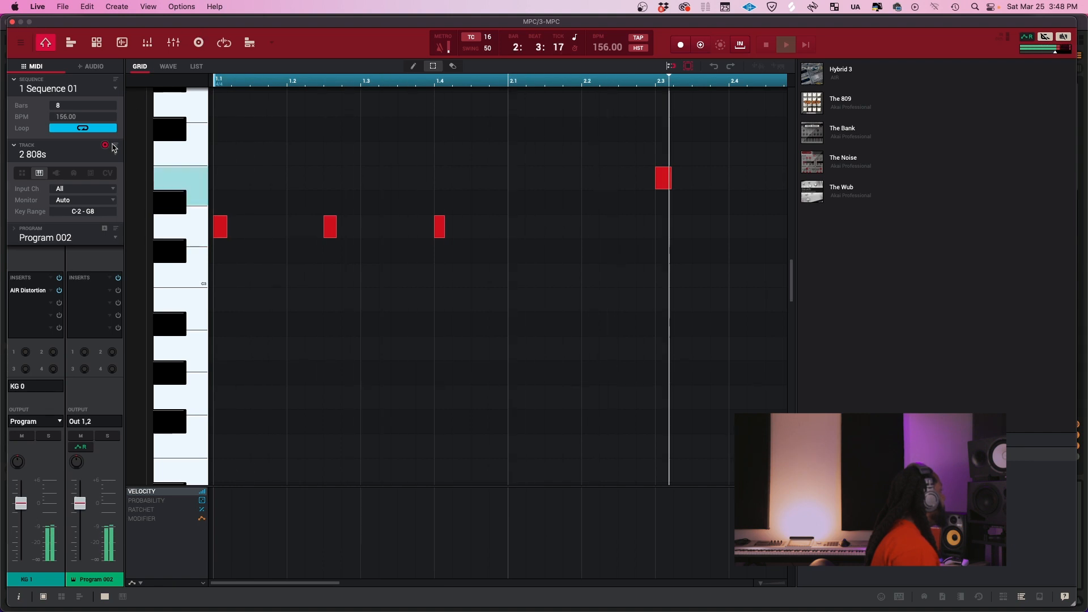
key("space")
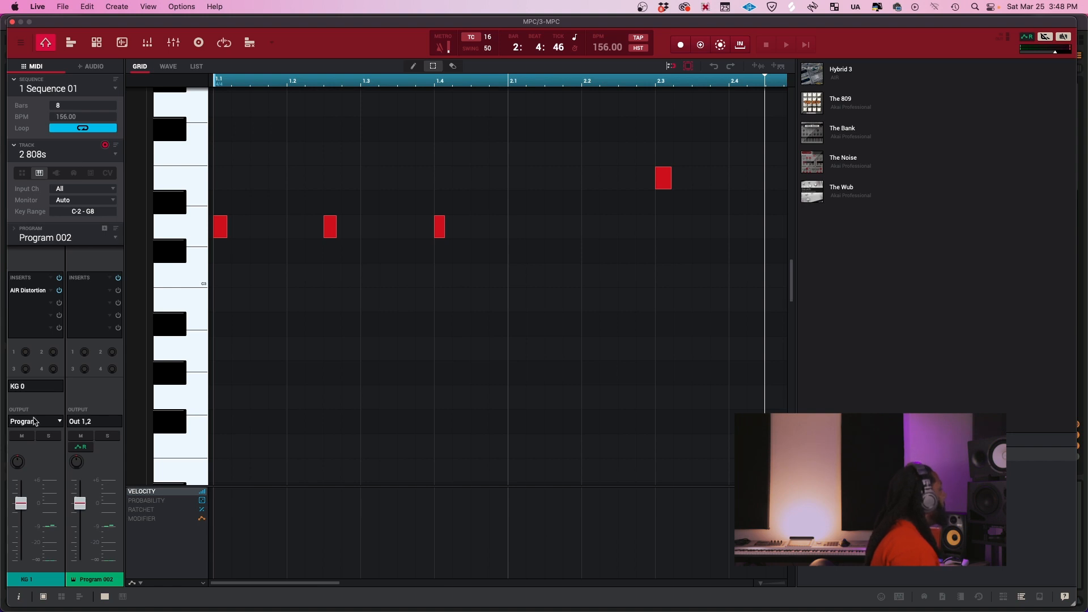
Route the 808s track's Program 002 to stereo output Out 3,4, close the MPC window and play the Live set briefly
left_click(96, 422)
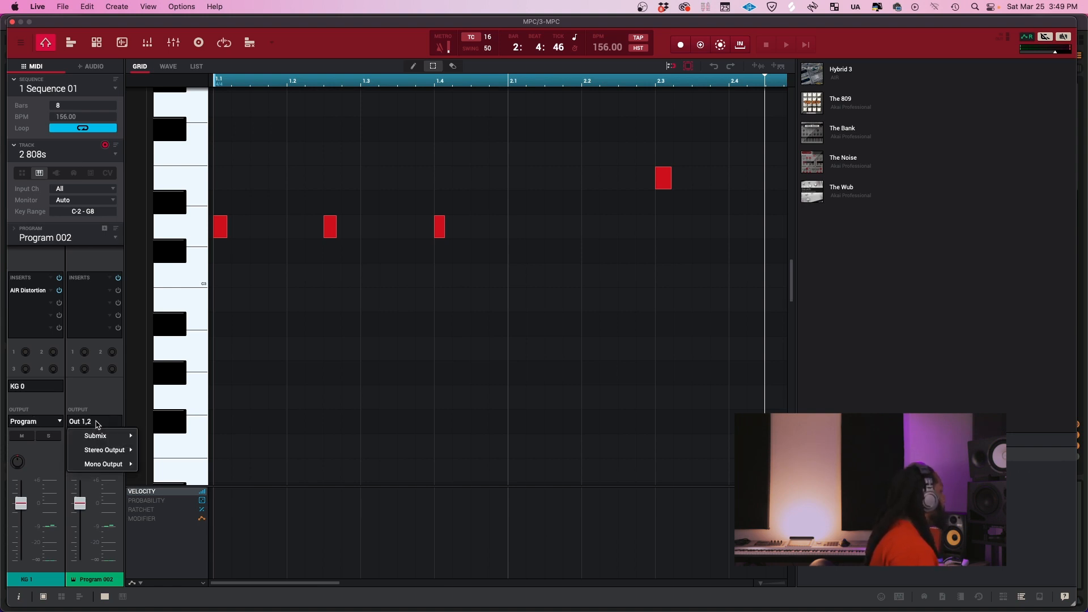
mouse_move(115, 454)
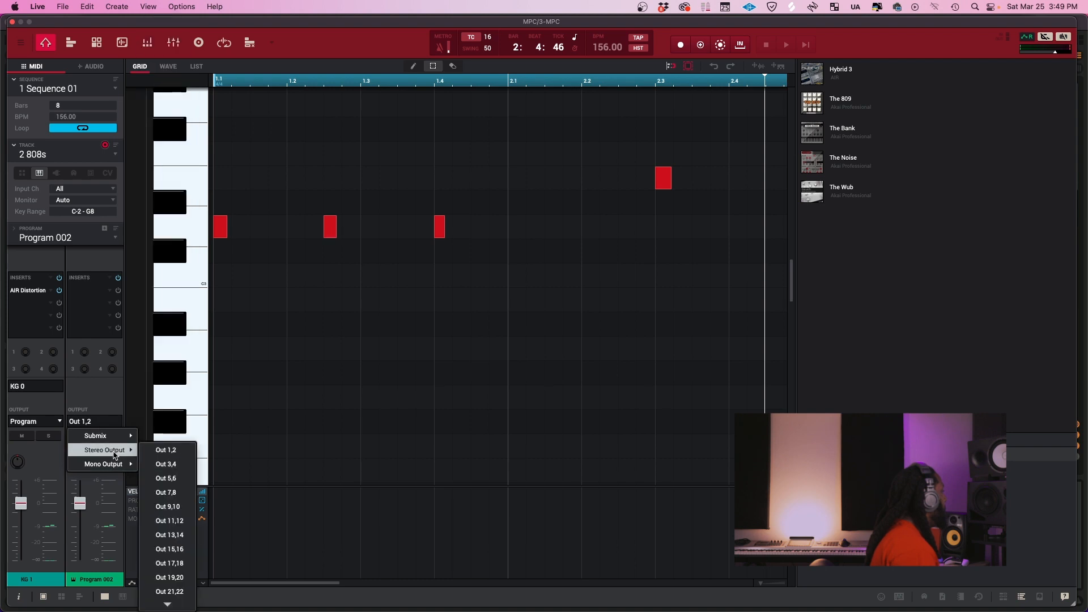
left_click(177, 466)
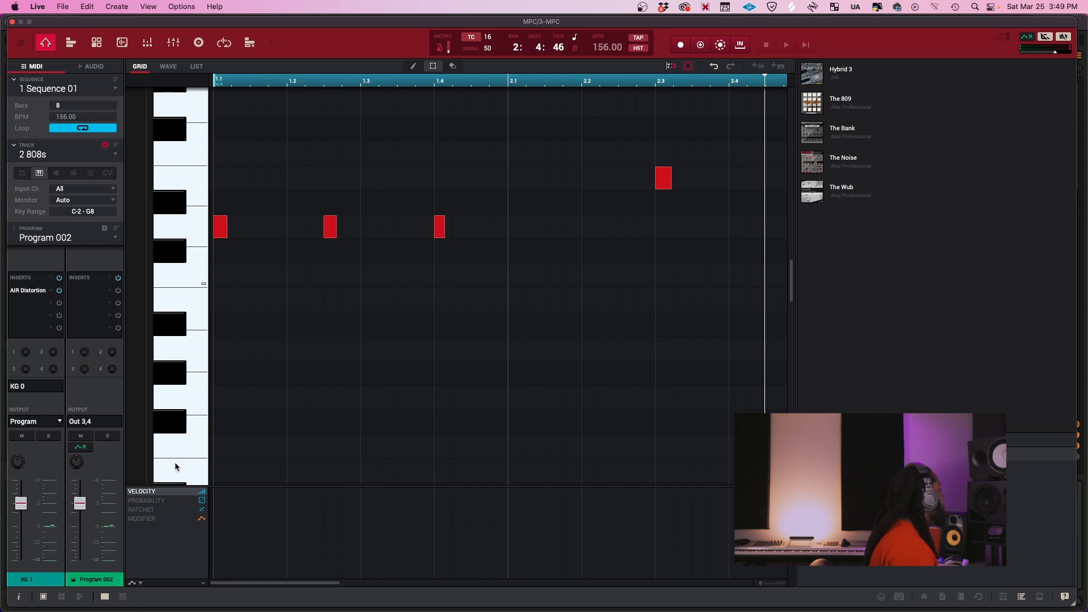
left_click(12, 23)
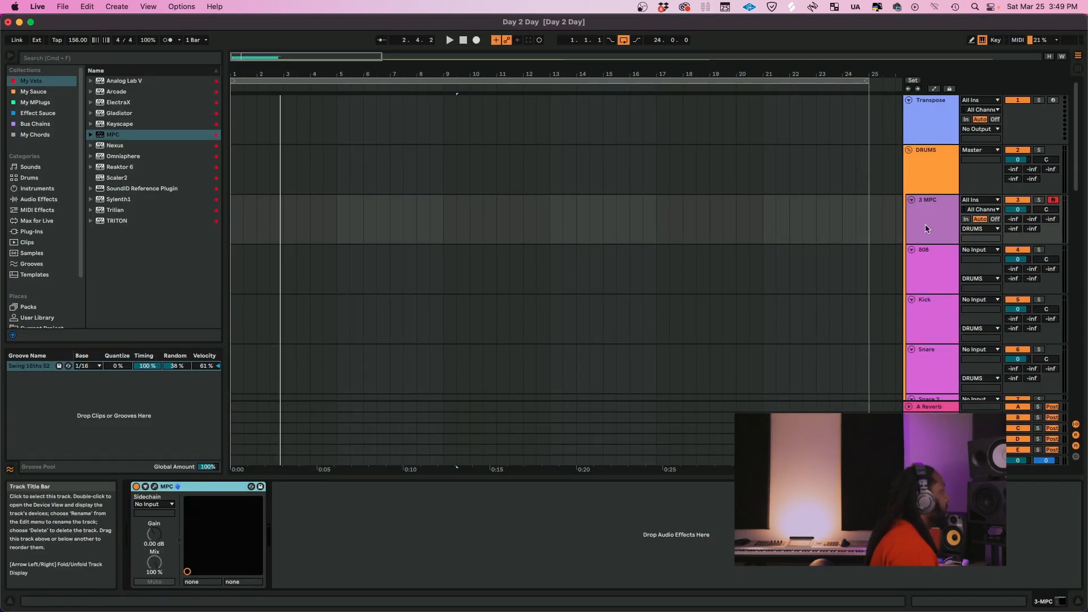
key("space")
key("space")
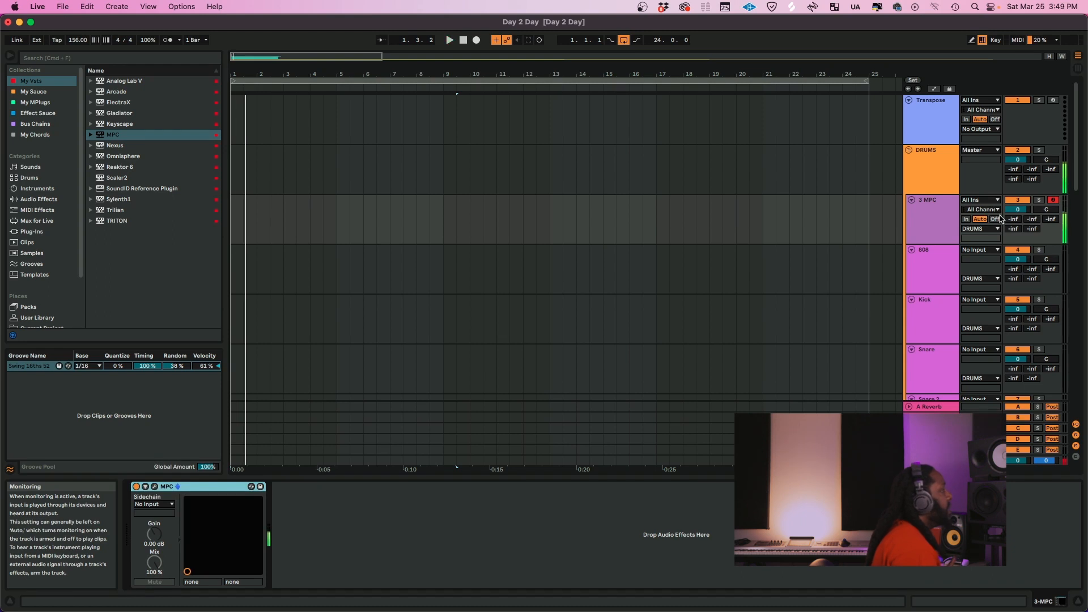
Select all the drum tracks from 808 through Clap and set their audio input to 3-MPC
left_click(934, 263)
scroll(935, 257, "down", 3)
scroll(934, 211, "down", 15)
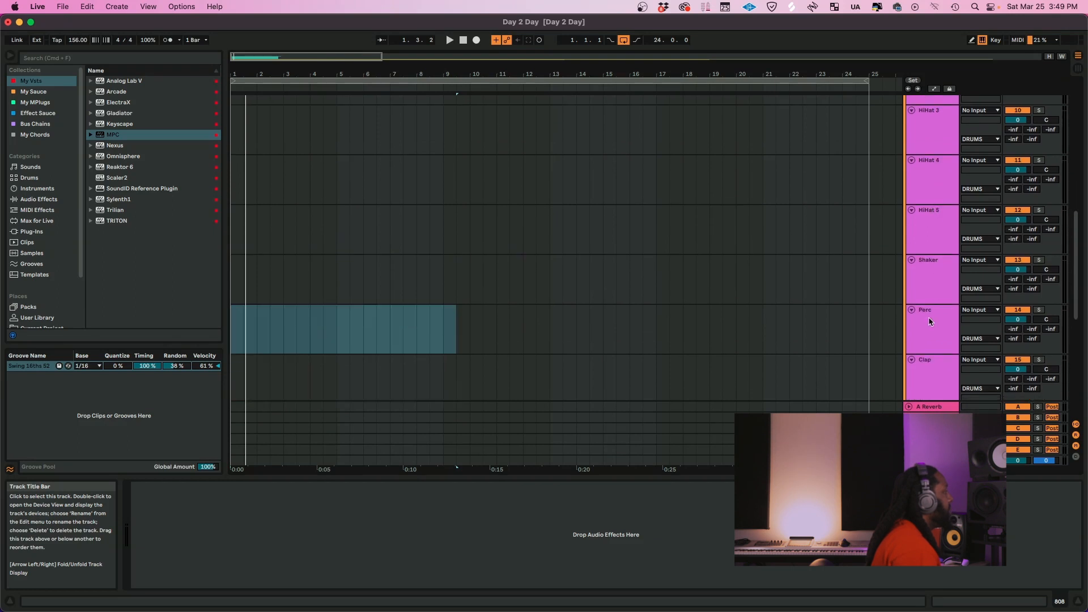
scroll(930, 322, "down", 2)
left_click(930, 322, "shift")
scroll(930, 321, "up", 3)
scroll(930, 321, "up", 18)
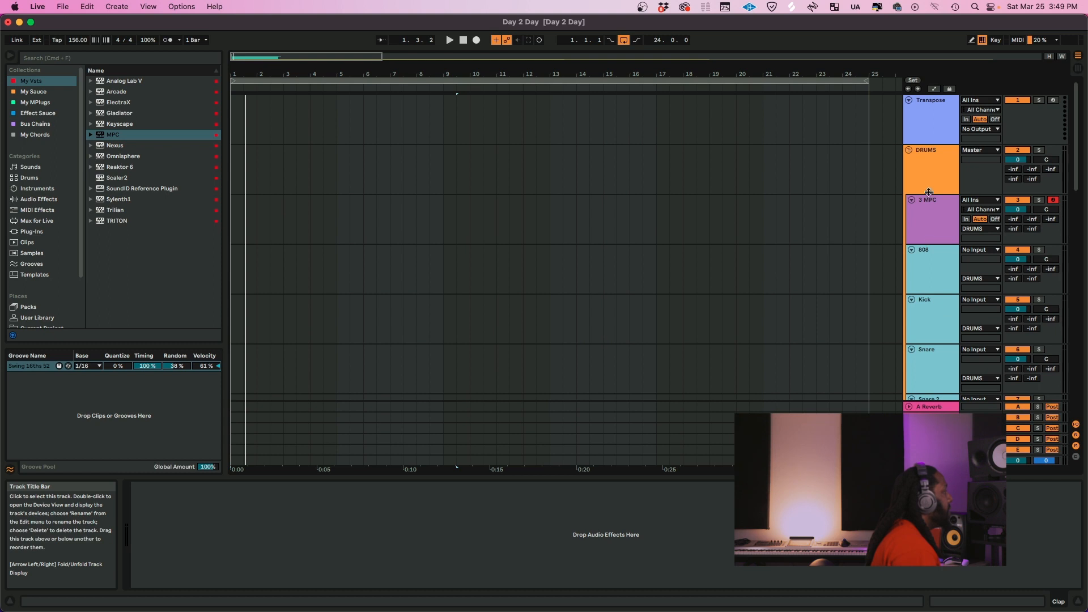
left_click(991, 250)
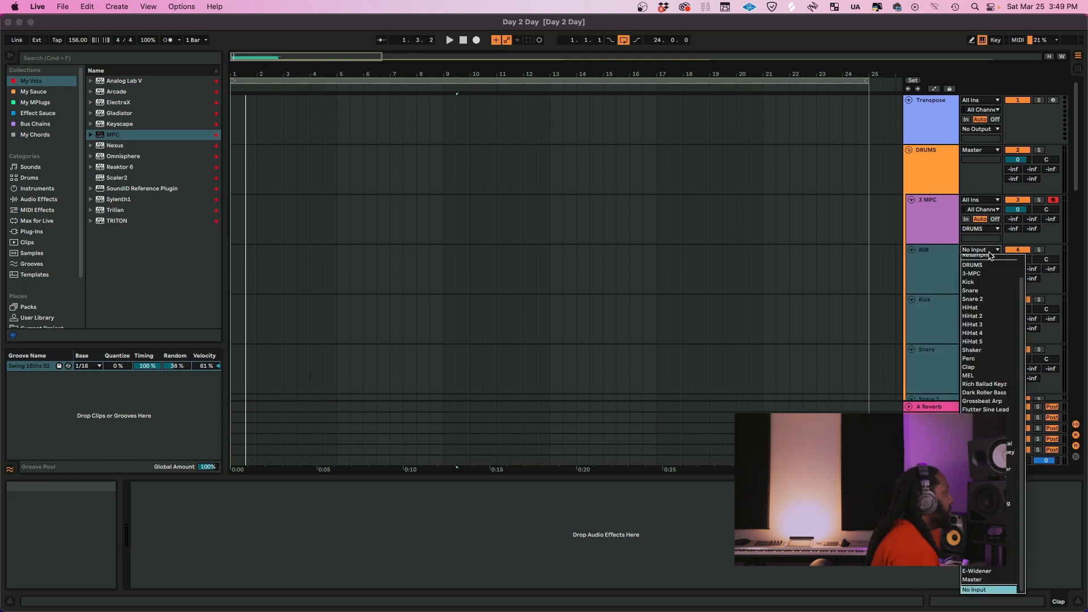
left_click(984, 274)
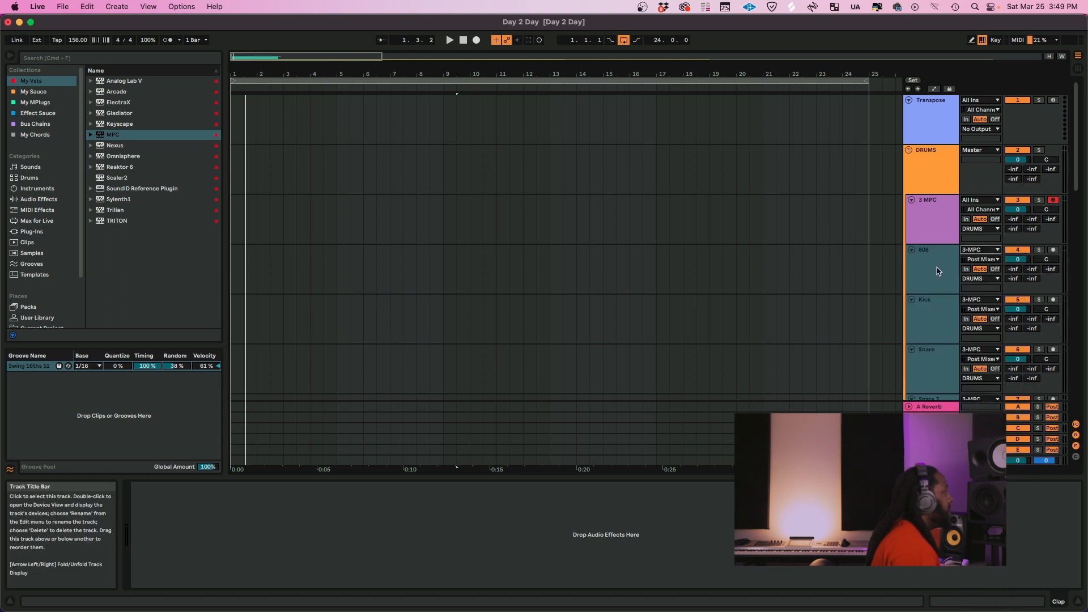
Set only the 808 track's input channel to Output 3,4-MPC and test playback with its monitoring briefly switched to In
left_click(942, 232)
left_click(950, 287)
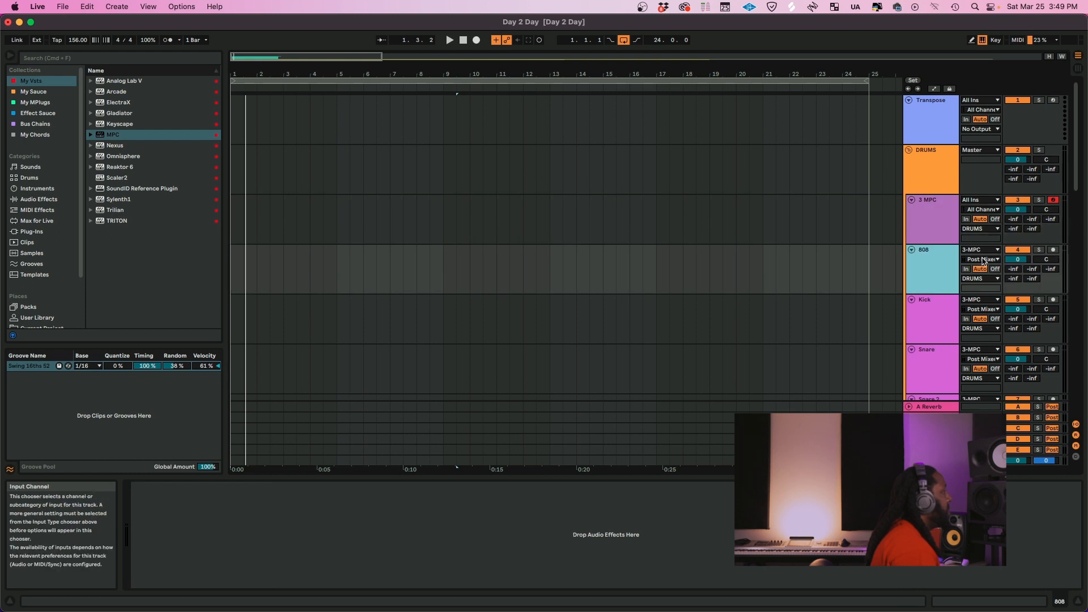
left_click(983, 260)
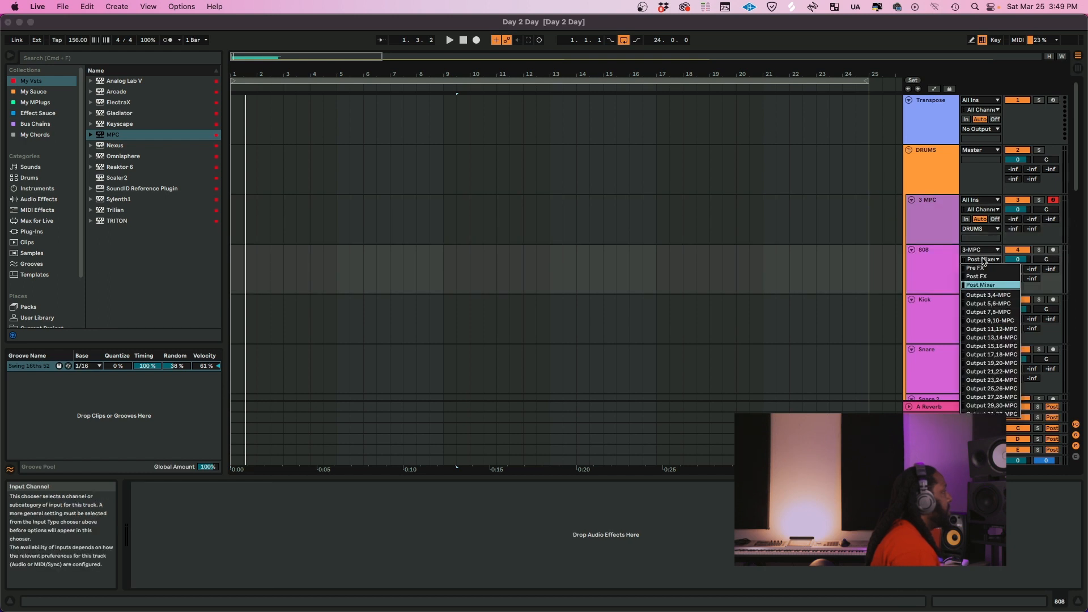
left_click(988, 295)
key("space")
left_click(966, 269)
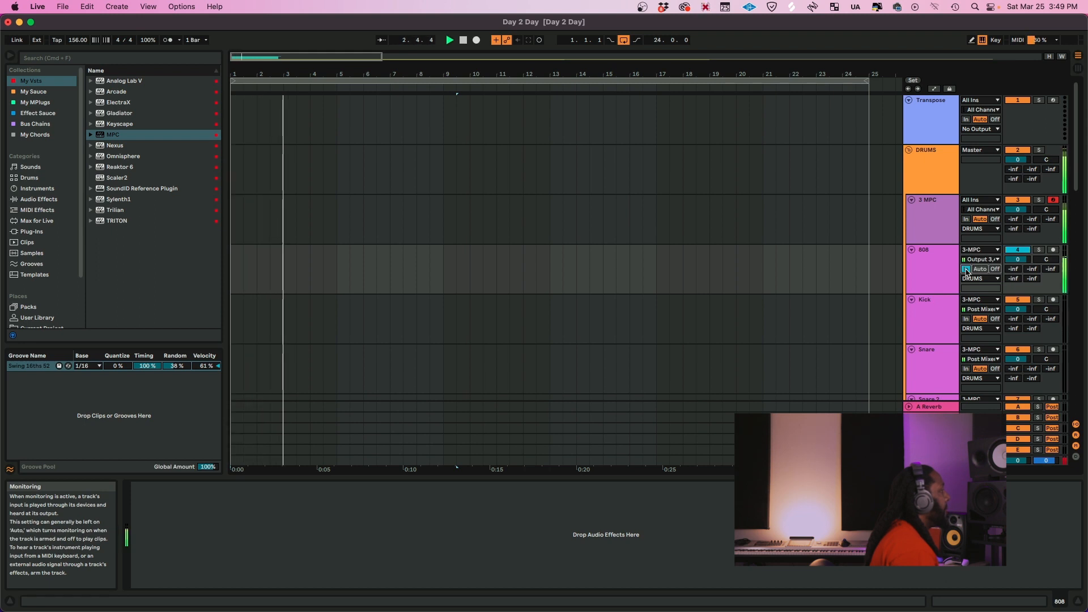
key("space")
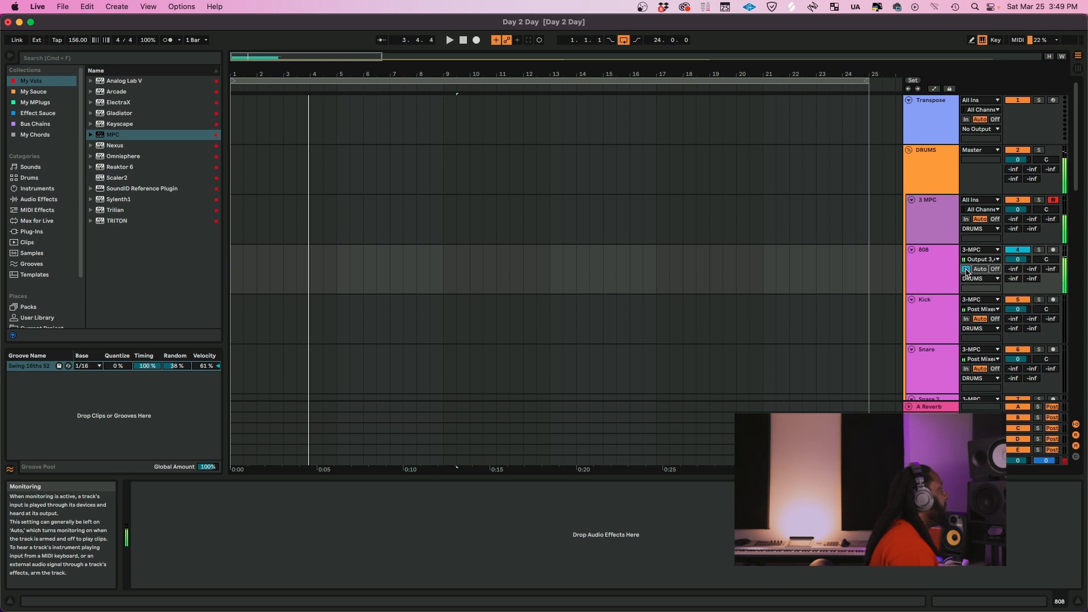
left_click(915, 273)
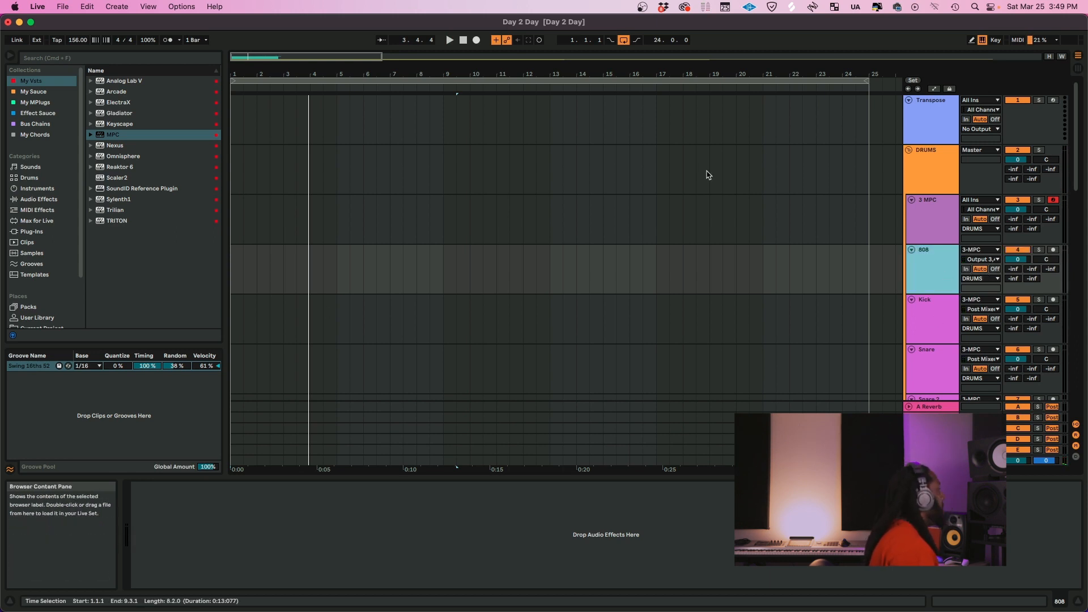
Reopen the MPC plug-in window, switch to the 1 Drums track and show its whole eight-bar pattern in the grid
key("super+alt+p")
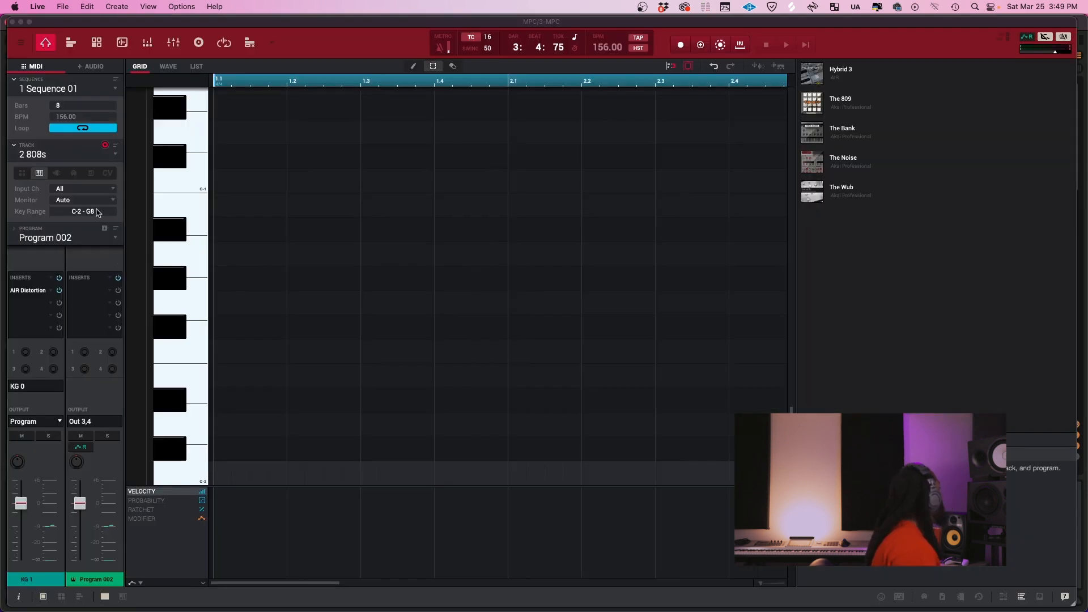
left_click(114, 158)
left_click(91, 165)
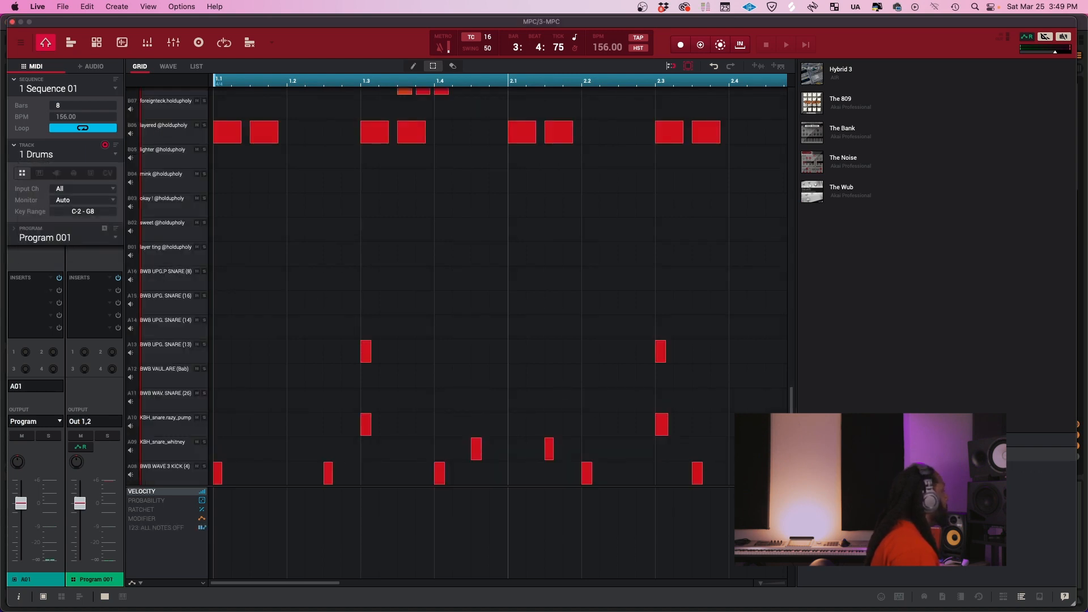
left_click_drag(791, 472, 792, 464)
left_click_drag(761, 584, 733, 585)
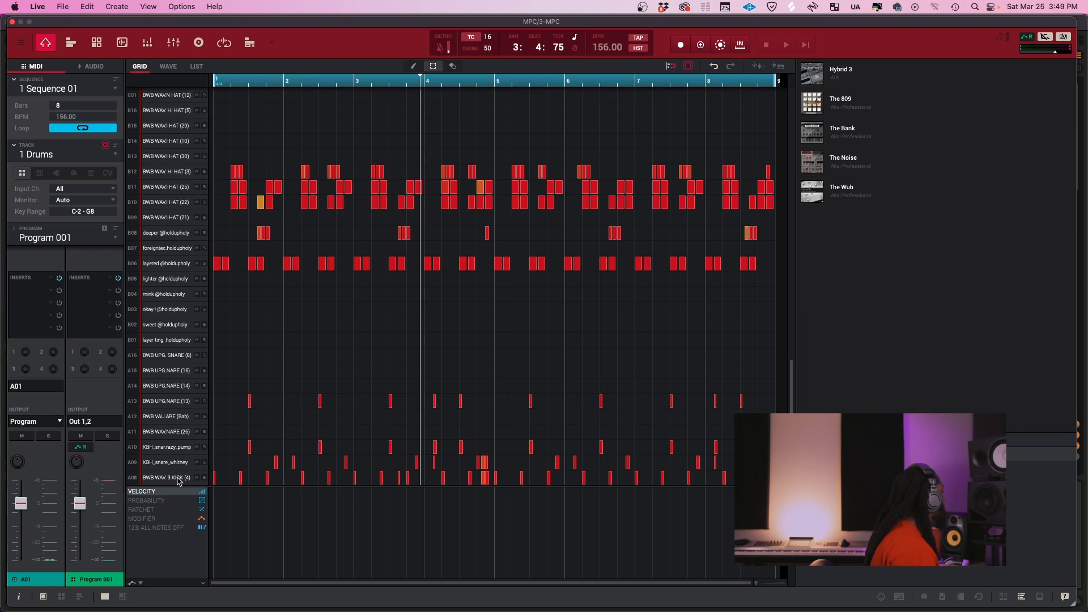
scroll(283, 423, "down", 3)
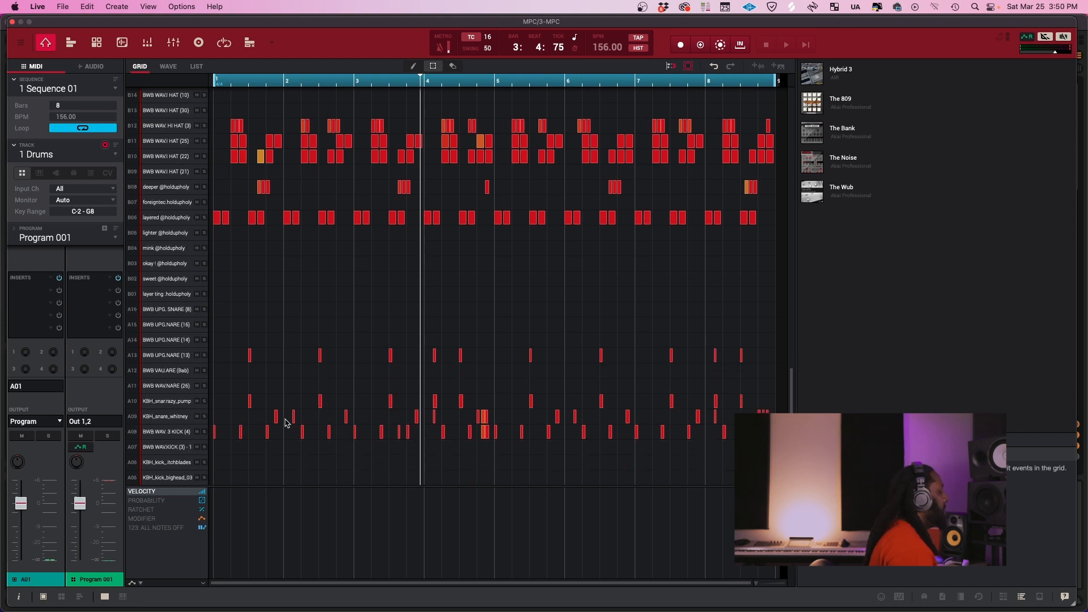
Route the BWB WAVE 3 KICK (4) pad A08 to stereo output Out 5,6, play the sequence briefly and close the MPC window
left_click(286, 425)
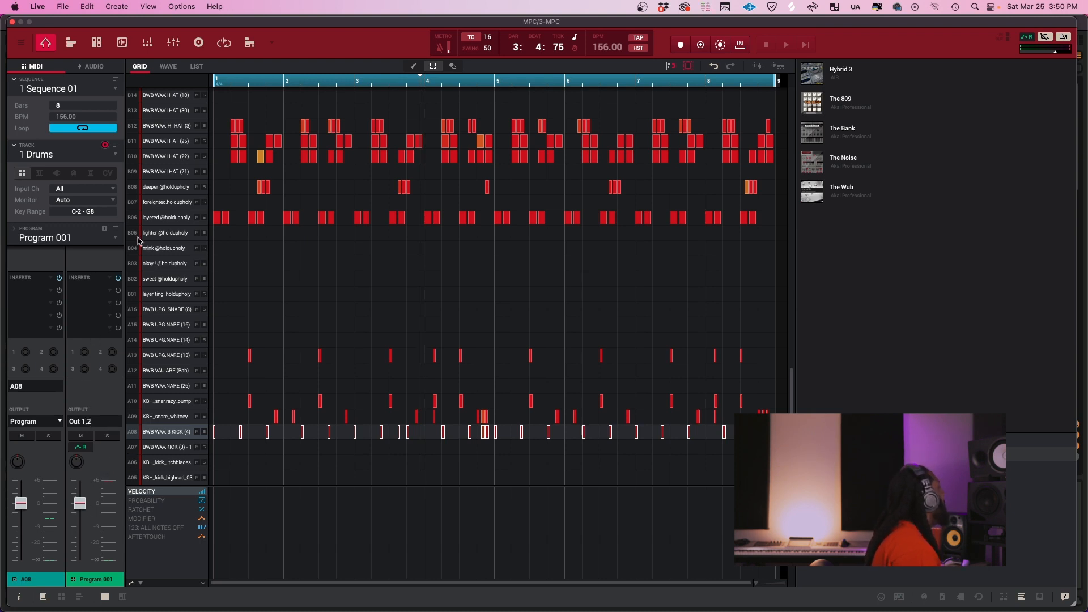
left_click(55, 423)
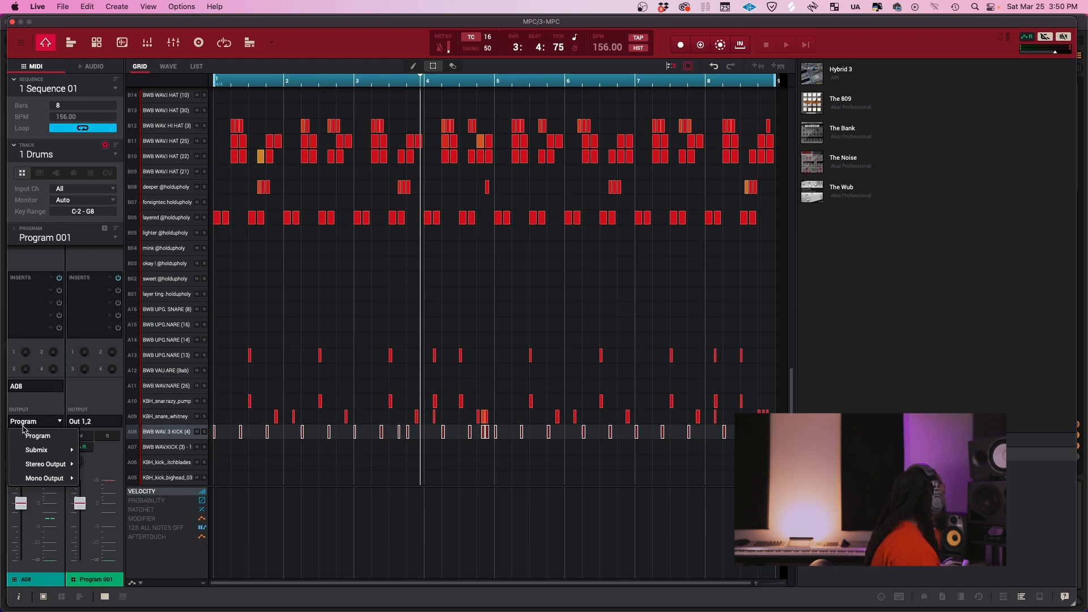
mouse_move(60, 462)
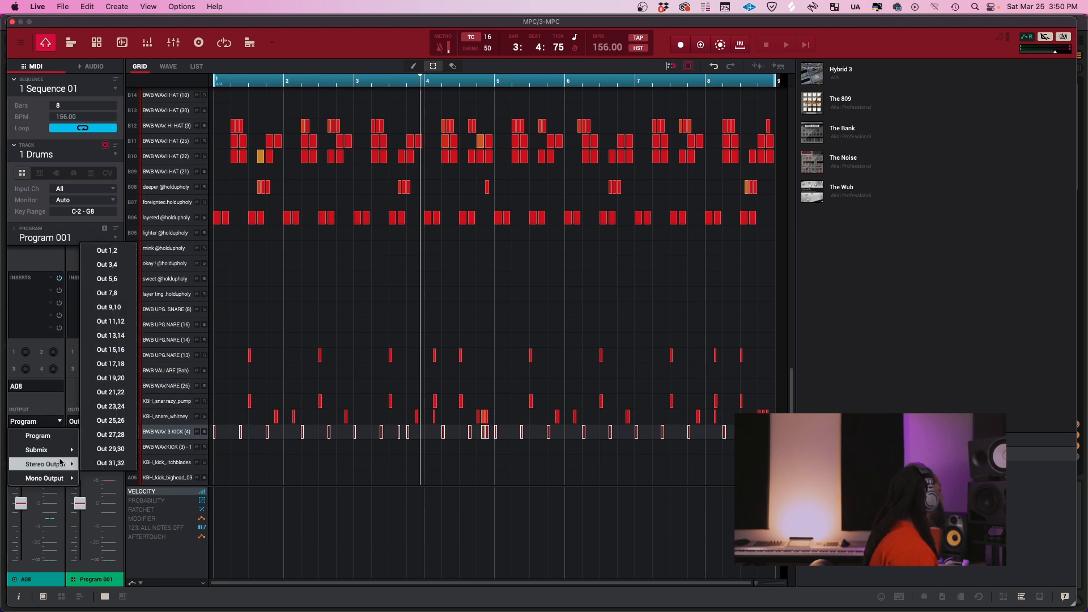
left_click(122, 278)
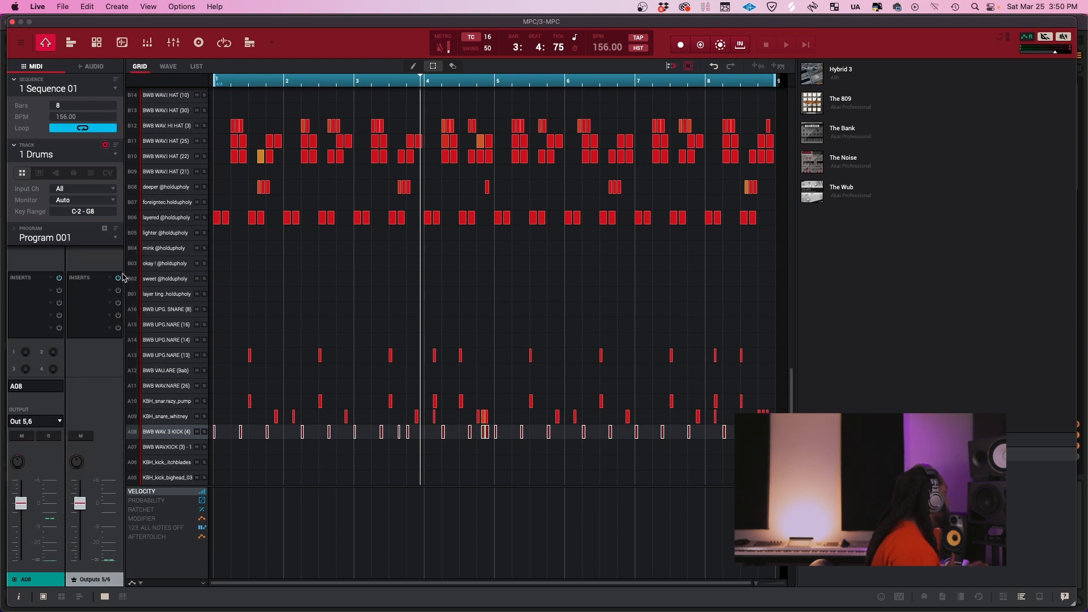
key("space")
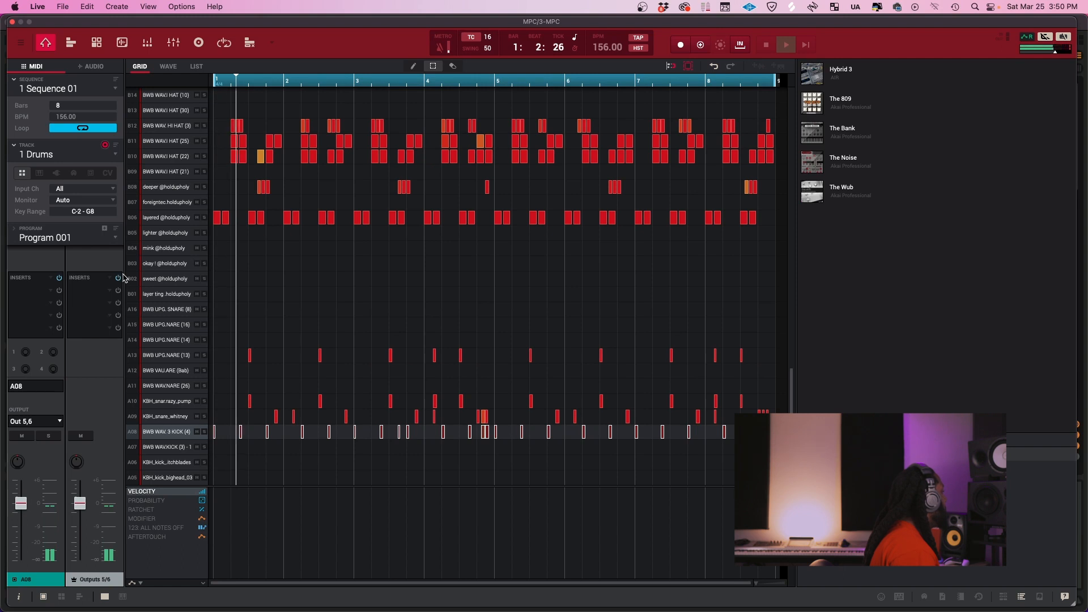
left_click(19, 22)
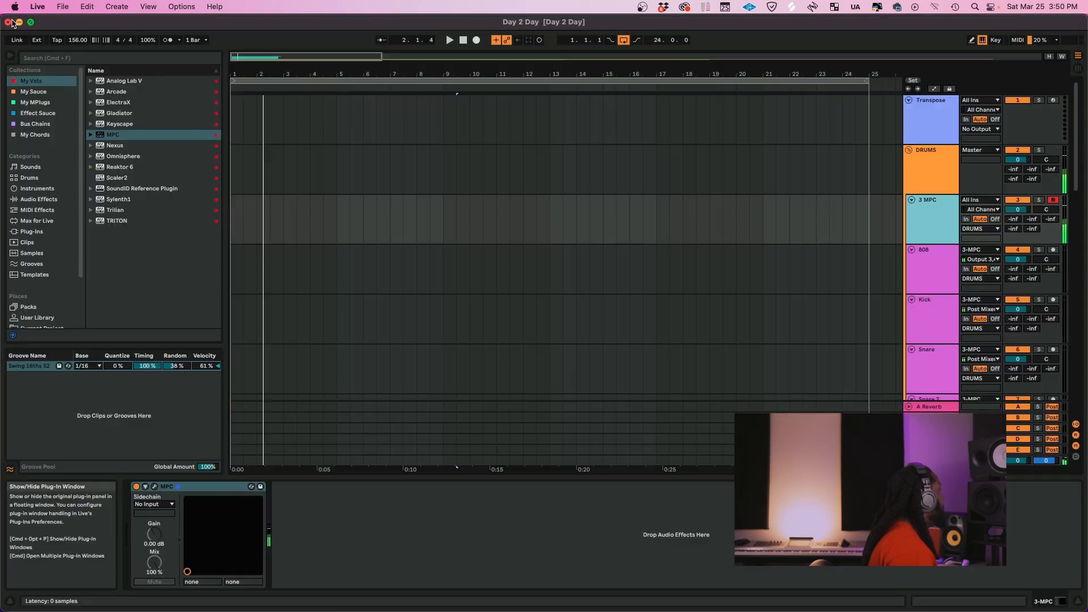
Set the Kick track's input channel to Output 5,6-MPC and test playback with its monitoring briefly switched to In
left_click(936, 308)
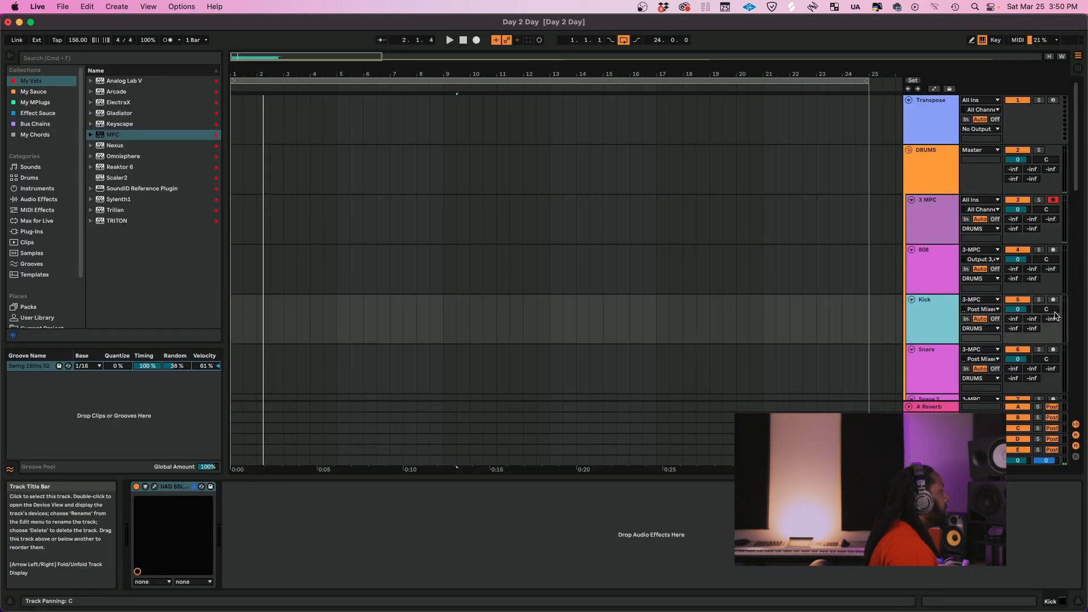
left_click(982, 309)
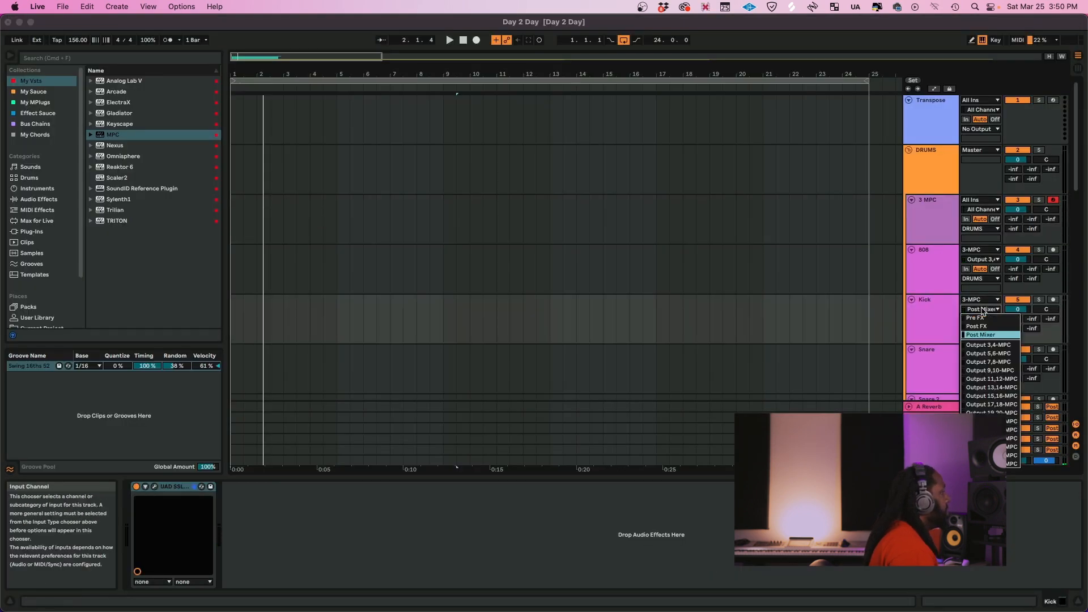
left_click(988, 353)
left_click(965, 319)
key("space")
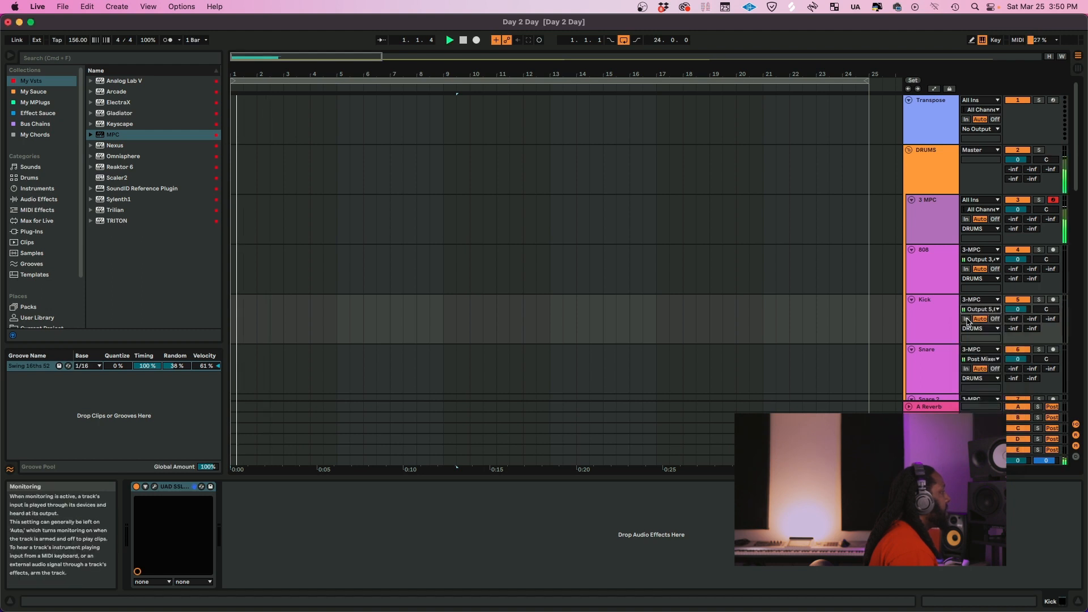
left_click(966, 319)
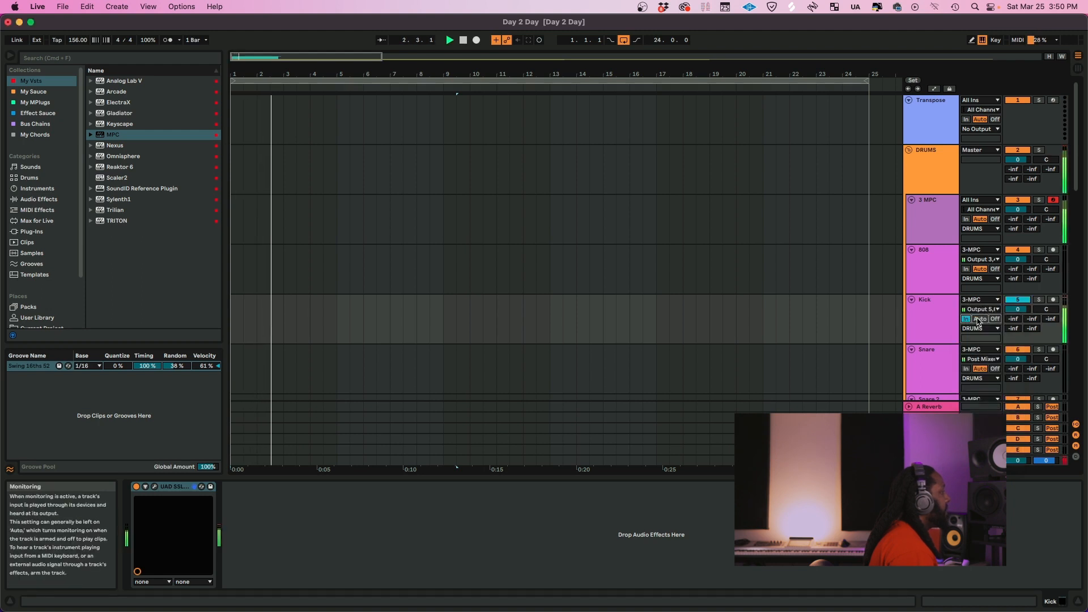
scroll(927, 307, "down", 2)
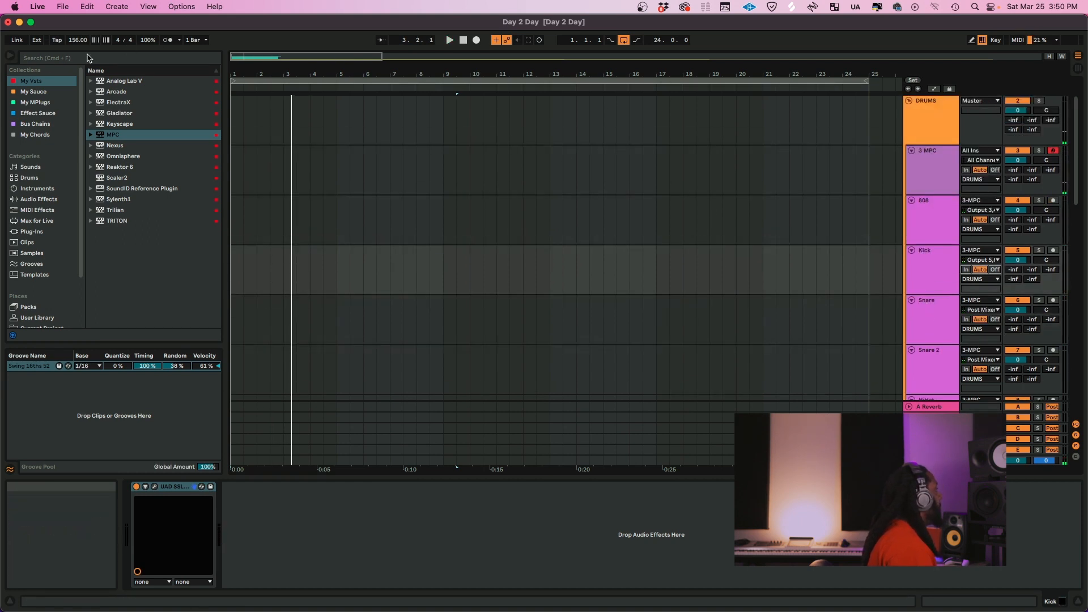
Hide Live's browser to widen the arrangement and close the MPC plug-in window
left_click(10, 55)
scroll(757, 226, "down", 2)
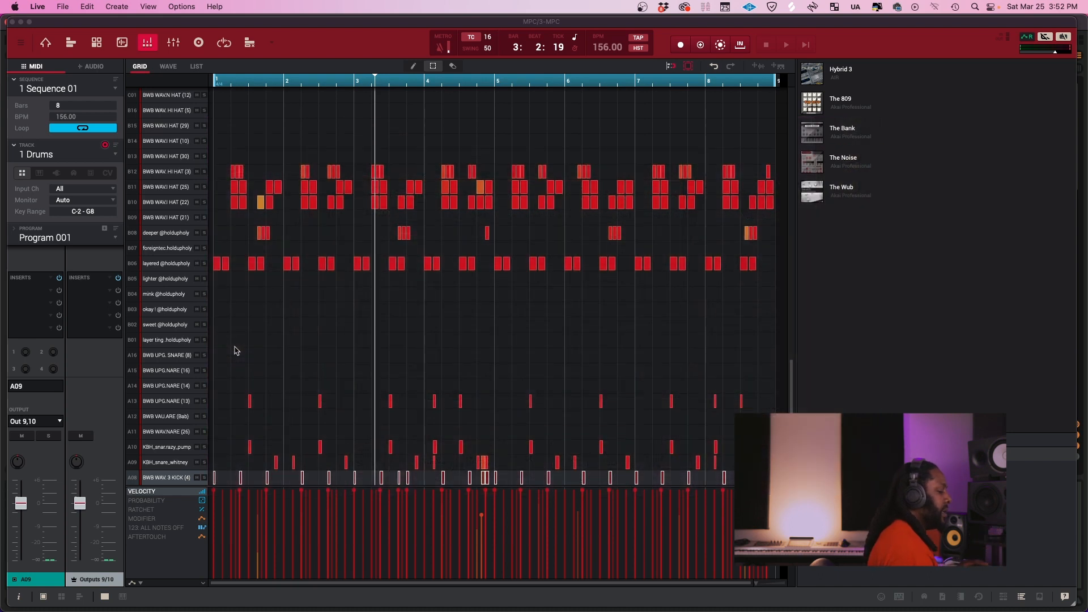
left_click(12, 22)
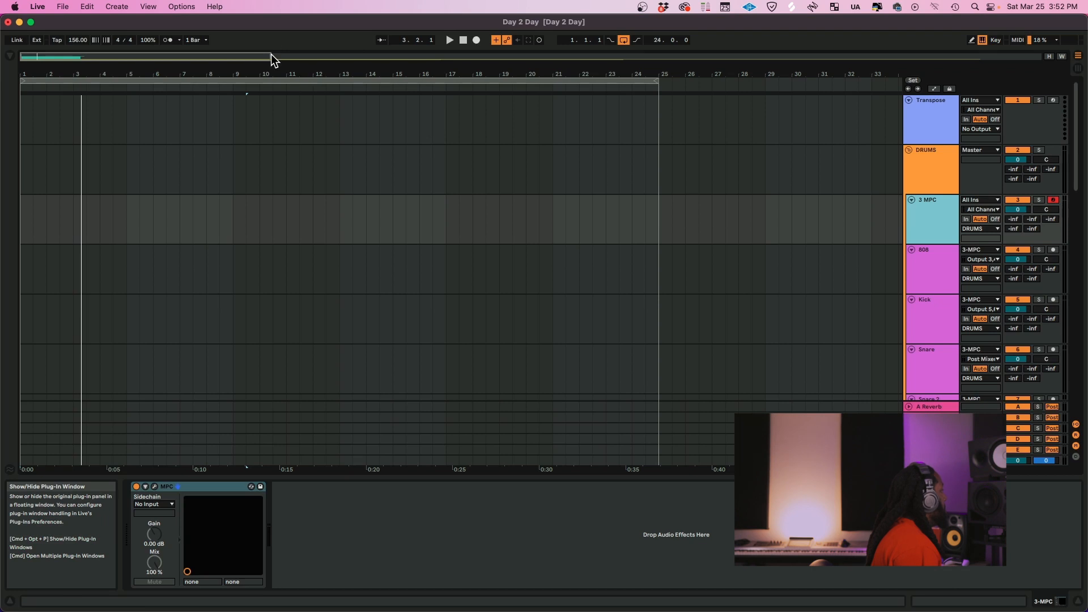
Set the input channel of the Snare track to Output 7,8-MPC and of Snare 2 to Output 9,10-MPC
scroll(938, 294, "down", 4)
left_click(931, 277)
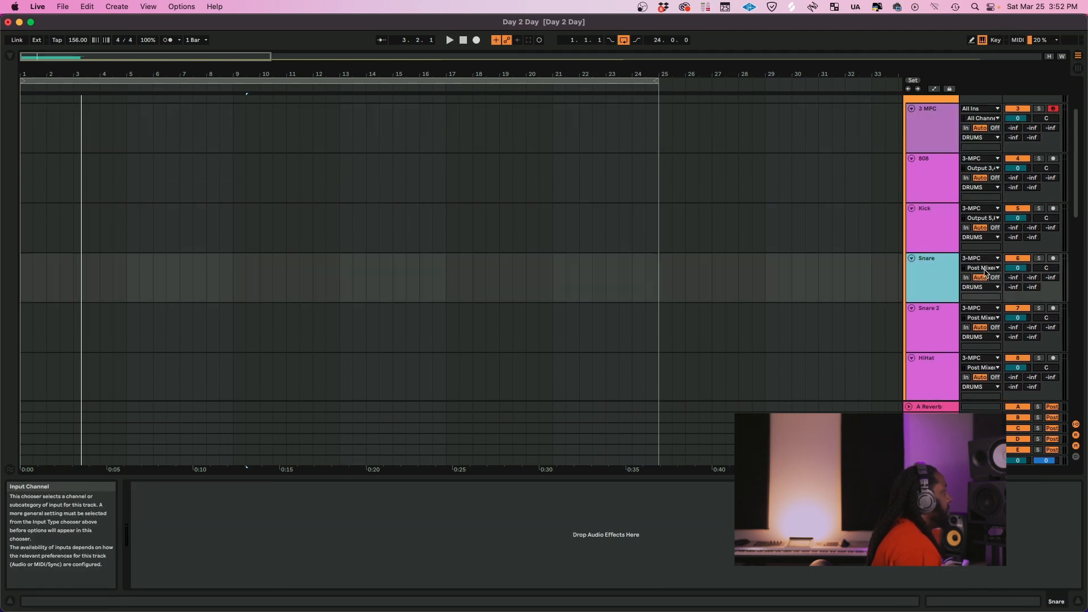
left_click(984, 268)
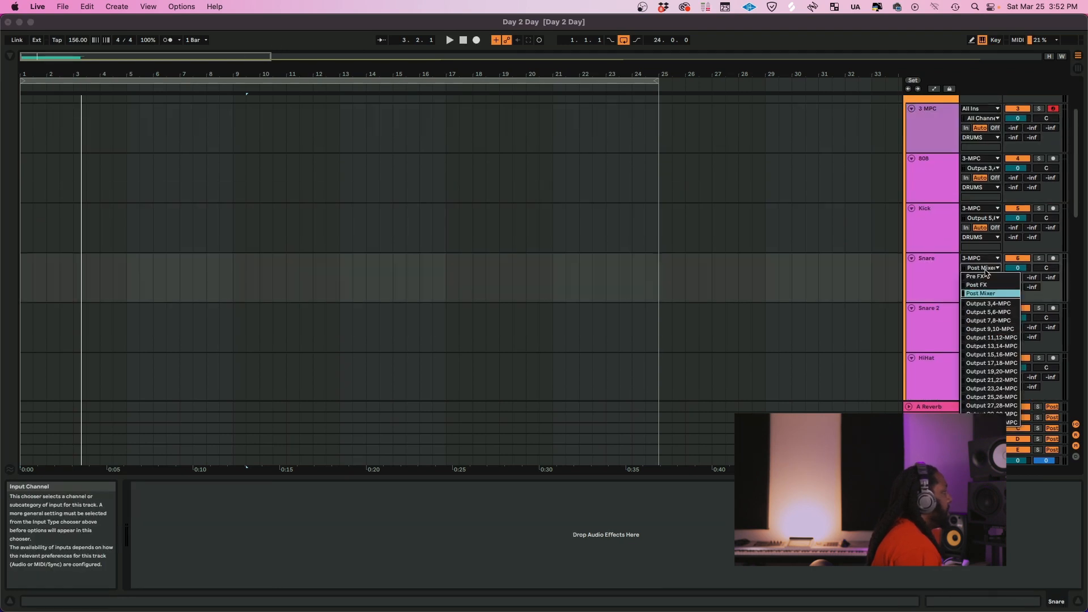
left_click(991, 321)
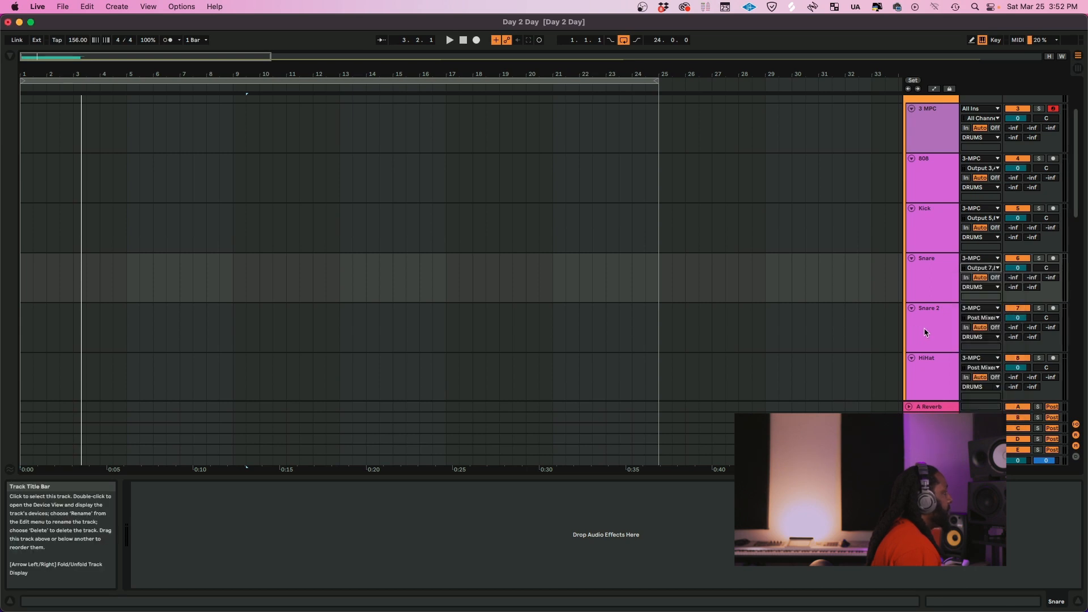
left_click(926, 333)
left_click(990, 318)
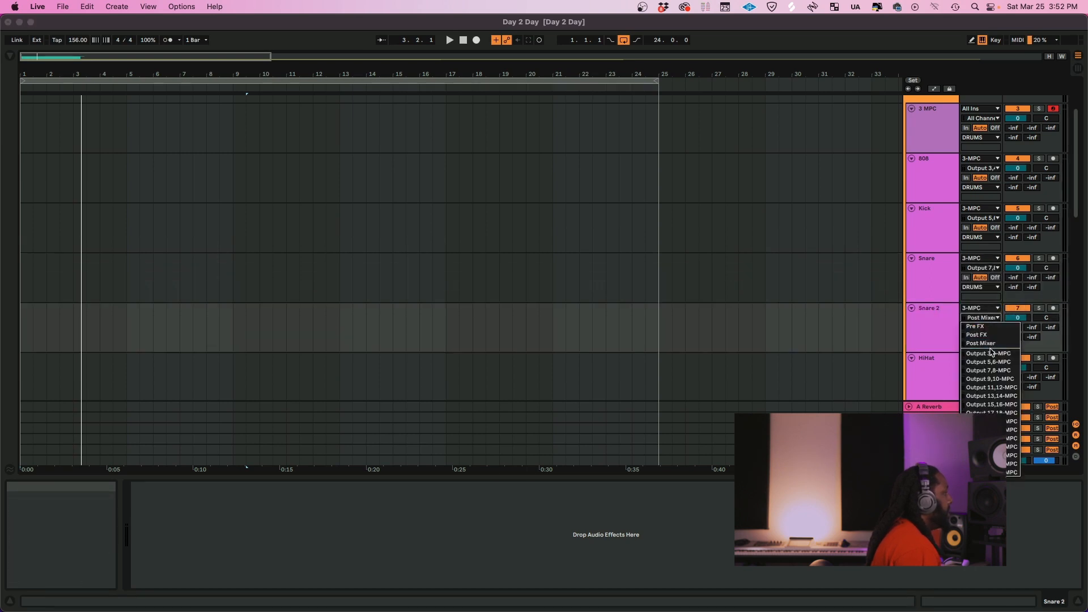
left_click(1003, 379)
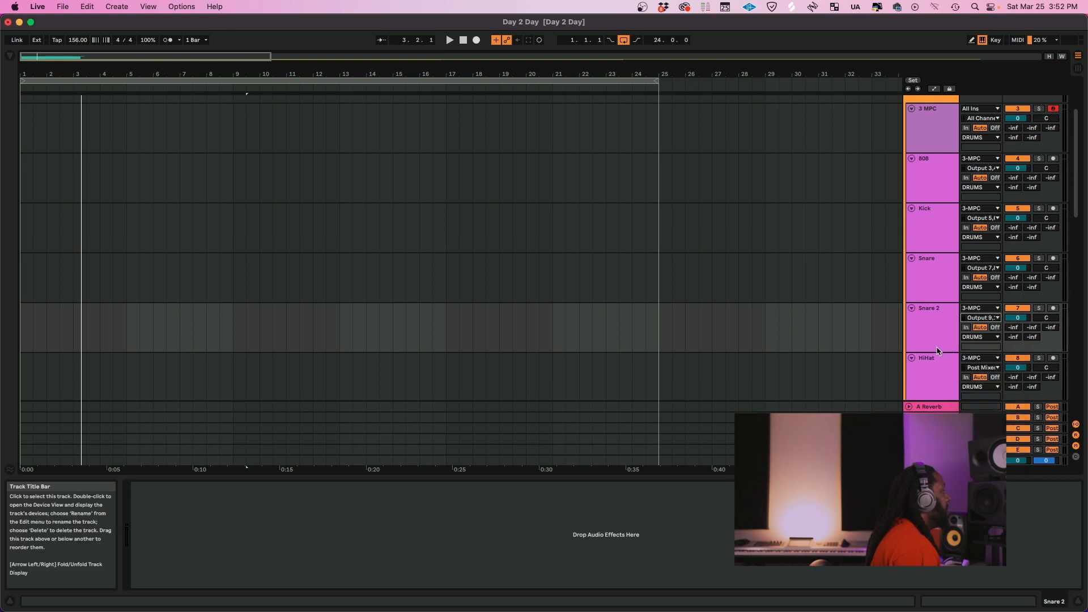
scroll(929, 339, "down", 2)
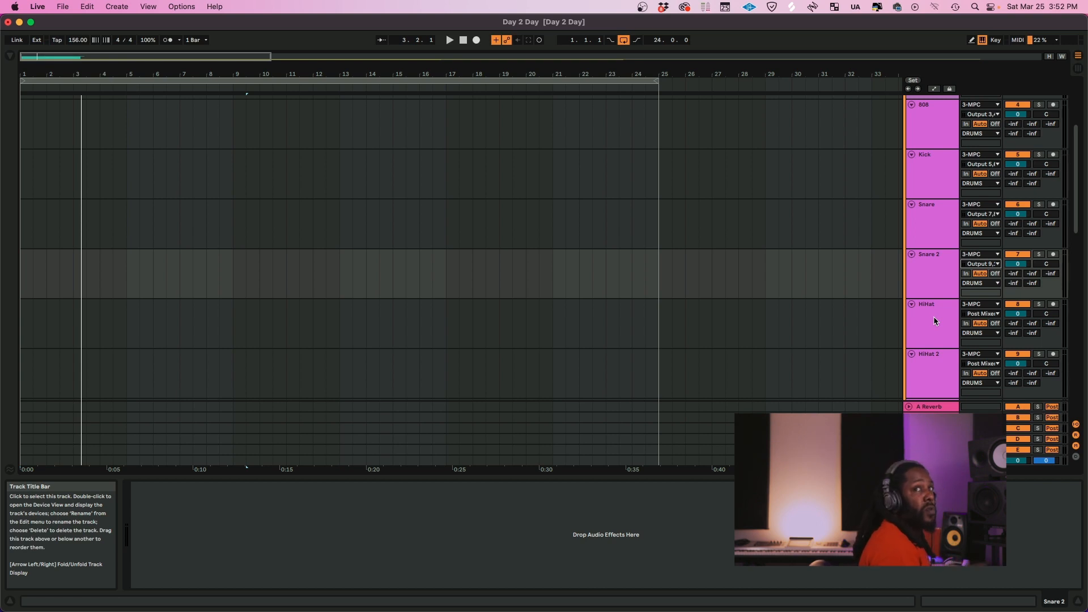
left_click(934, 309)
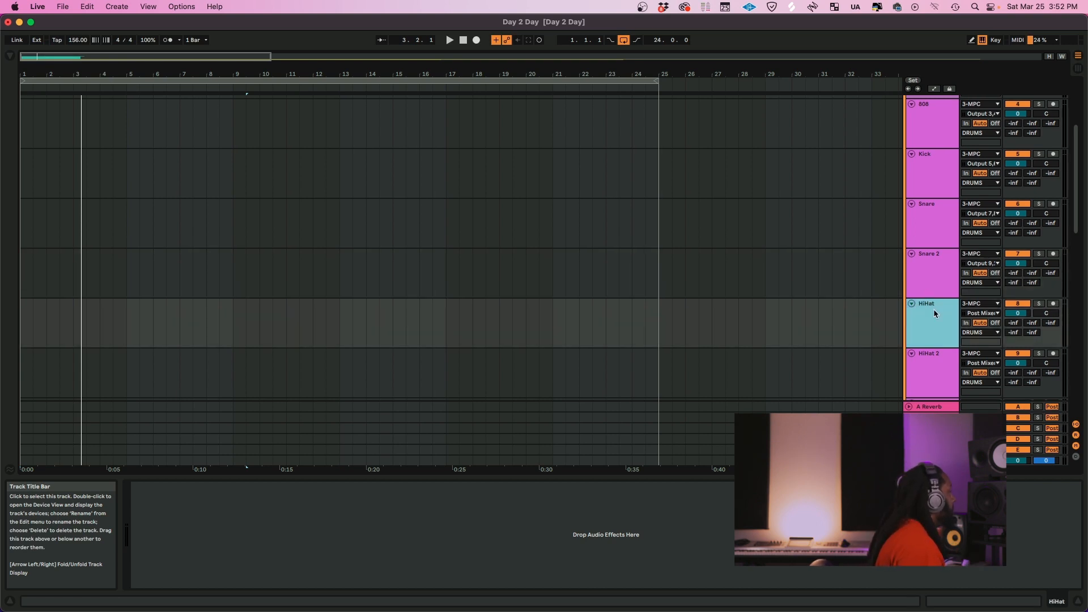
scroll(927, 286, "up", 5)
left_click(929, 211)
scroll(269, 309, "up", 10)
left_click(179, 405)
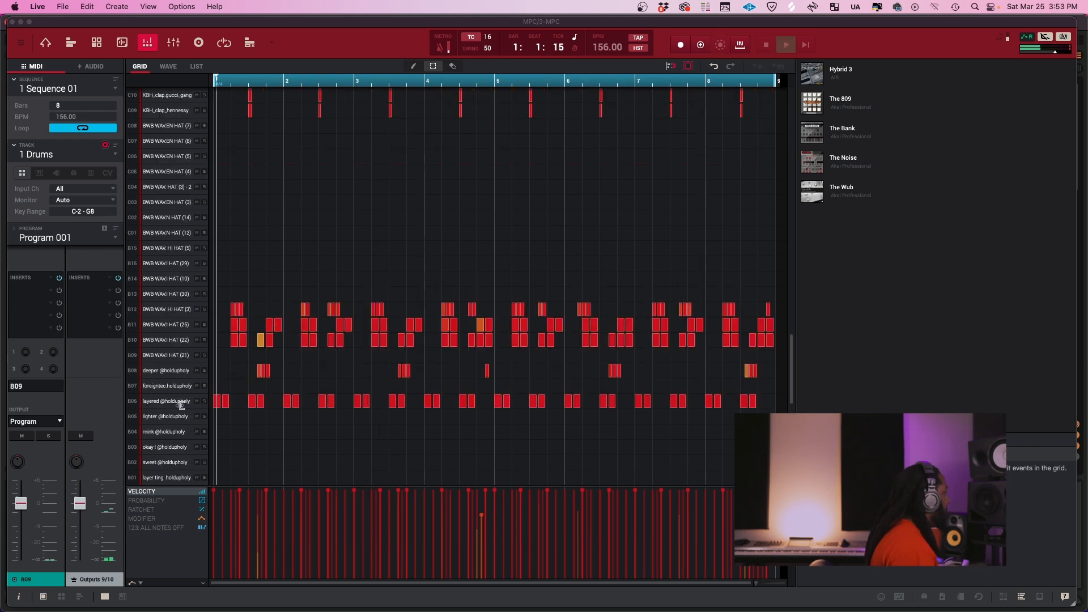
left_click(166, 304)
left_click(43, 421)
mouse_move(46, 464)
left_click(111, 321)
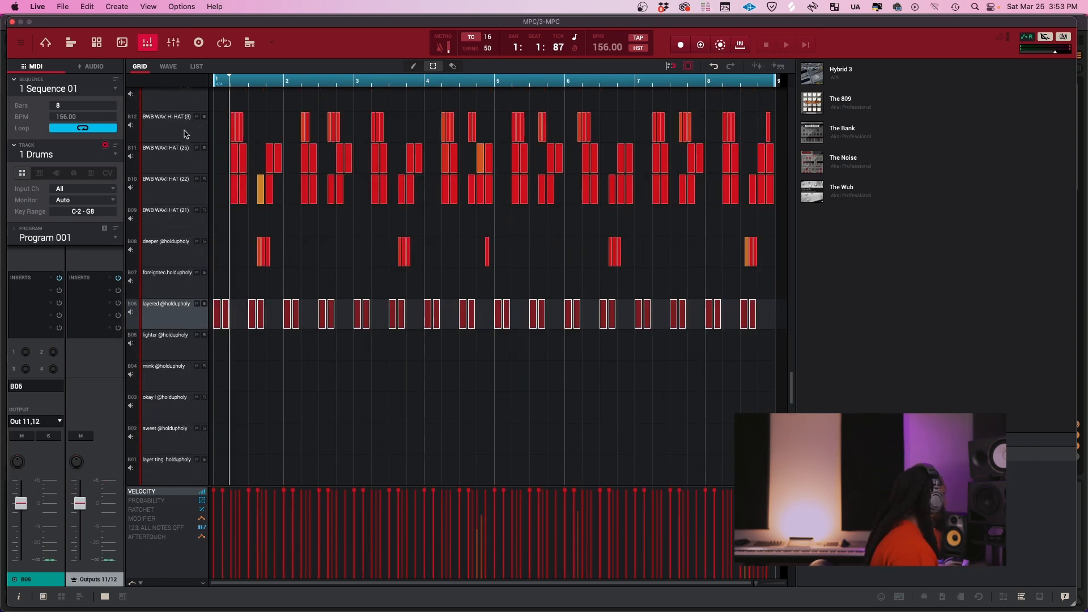
Route hi-hat pads B12, B11 and B10 to stereo outputs Out 13,14, Out 15,16 and Out 17,18, and select pad B08
left_click(184, 131)
left_click(111, 335)
left_click(179, 159)
left_click(112, 349)
left_click(178, 190)
left_click(51, 422)
left_click(112, 364)
left_click(180, 260)
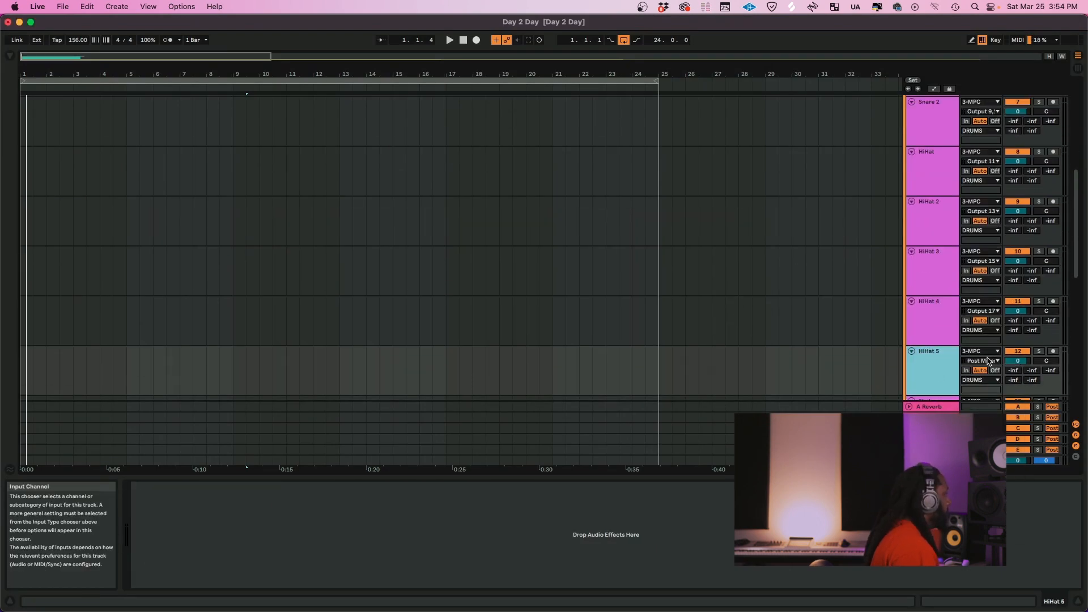
Set the input channels of HiHat 5, Shaker, Perc and Clap to Output 21,22-MPC, 23,24-MPC, 25,26-MPC and 27,28-MPC respectively
left_click(932, 327)
left_click(980, 288)
left_click(980, 352)
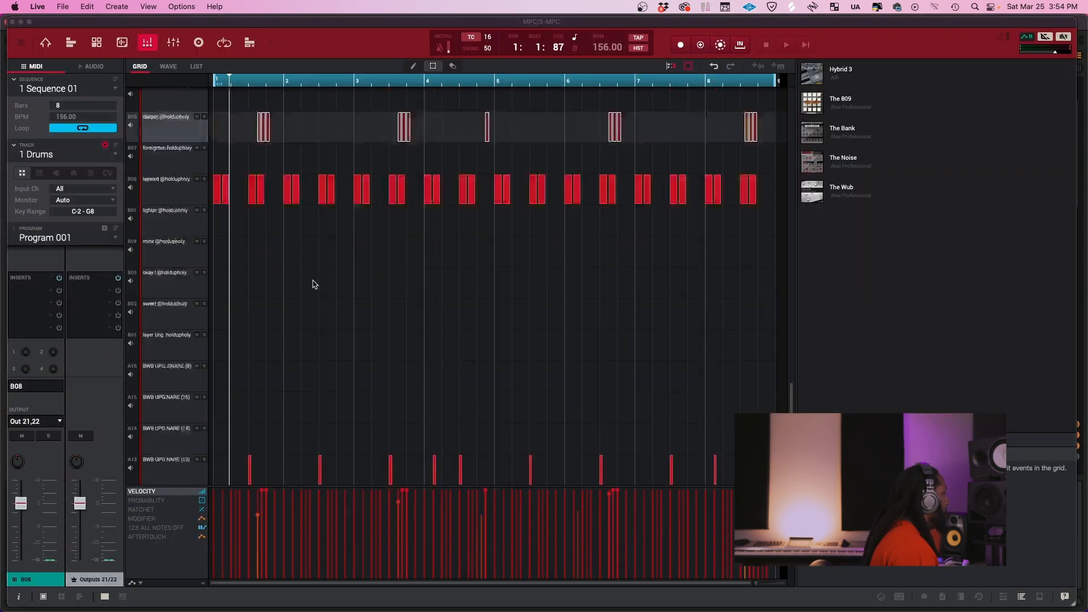
In the MPC grid, route pad C13 to stereo output Out 23,24 and go through pad C16 and clap pads C10 and C09
scroll(314, 285, "up", 10)
left_click(180, 280)
left_click(35, 421)
mouse_move(71, 463)
left_click(111, 407)
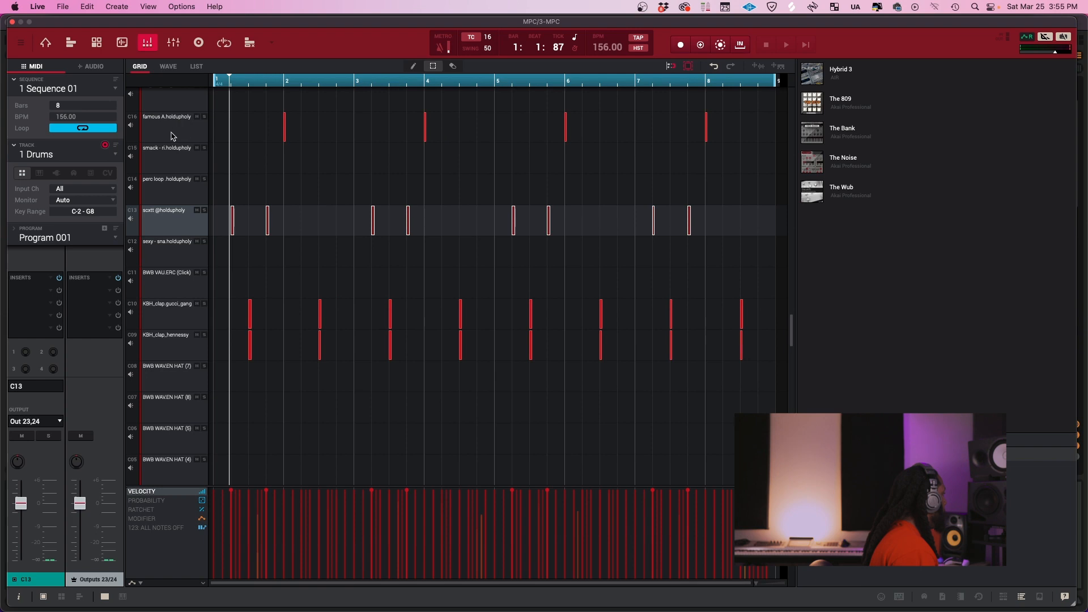
left_click(179, 138)
left_click(180, 316)
left_click(179, 338)
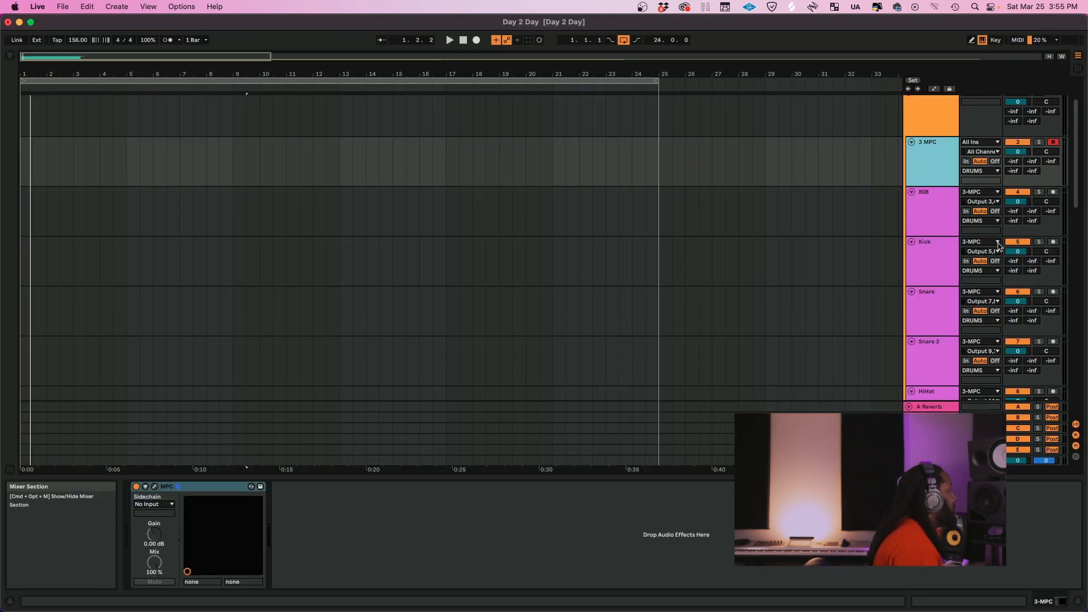
Play the MPC sequence and check the input signals of the drum tracks from 808 down to Clap
scroll(929, 180, "down", 5)
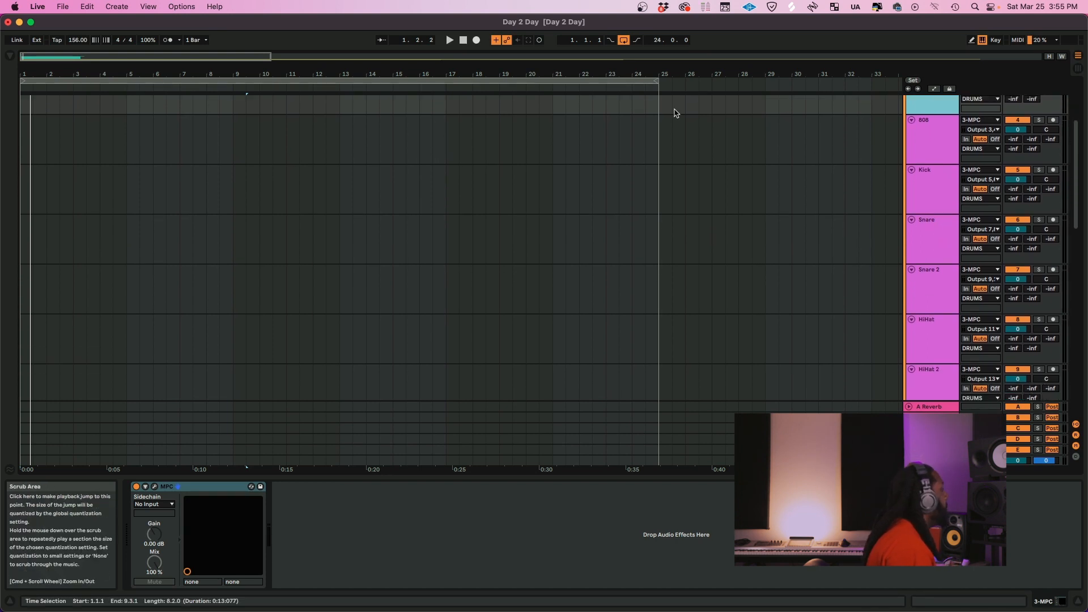
scroll(922, 155, "up", 7)
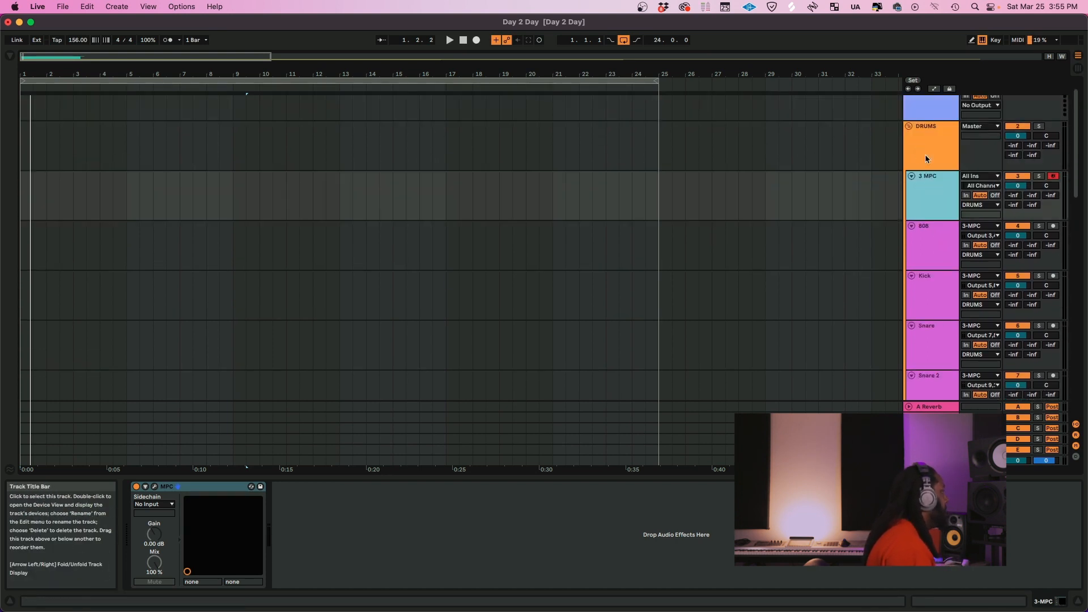
key("space")
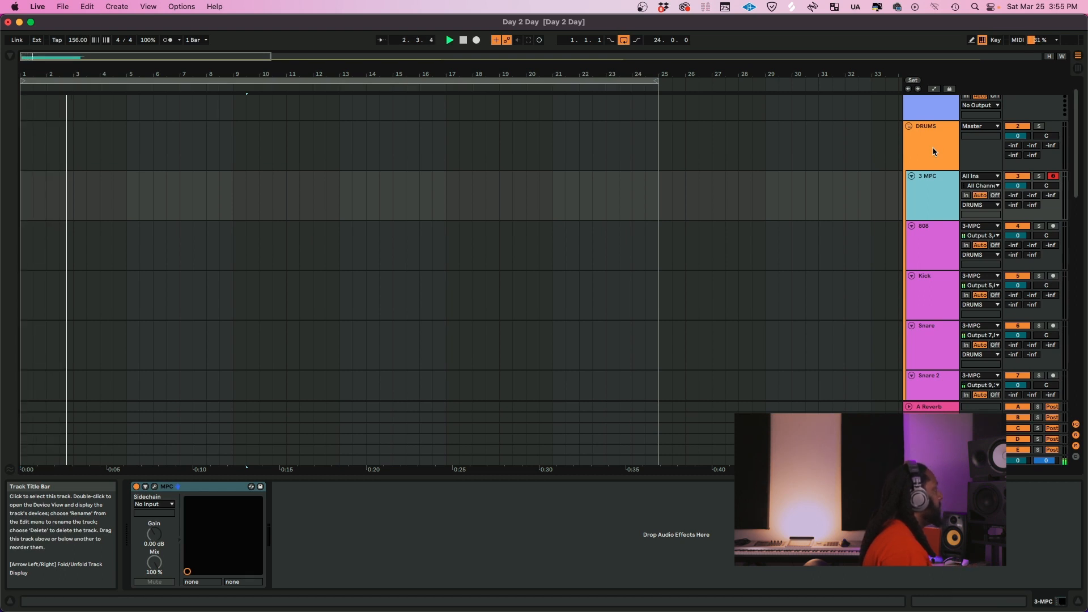
scroll(929, 266, "down", 20)
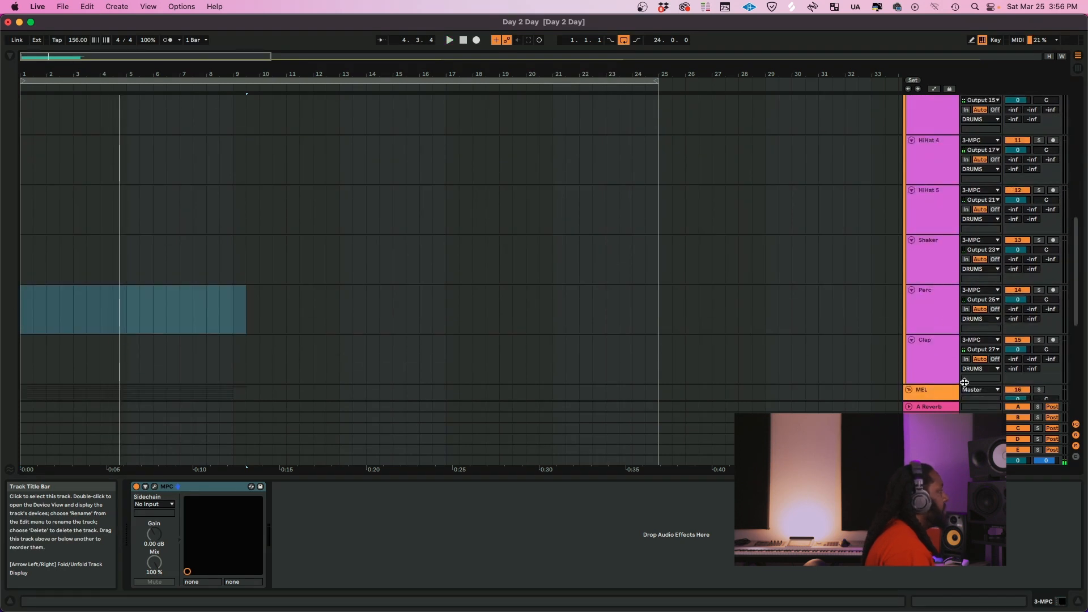
scroll(930, 315, "down", 5)
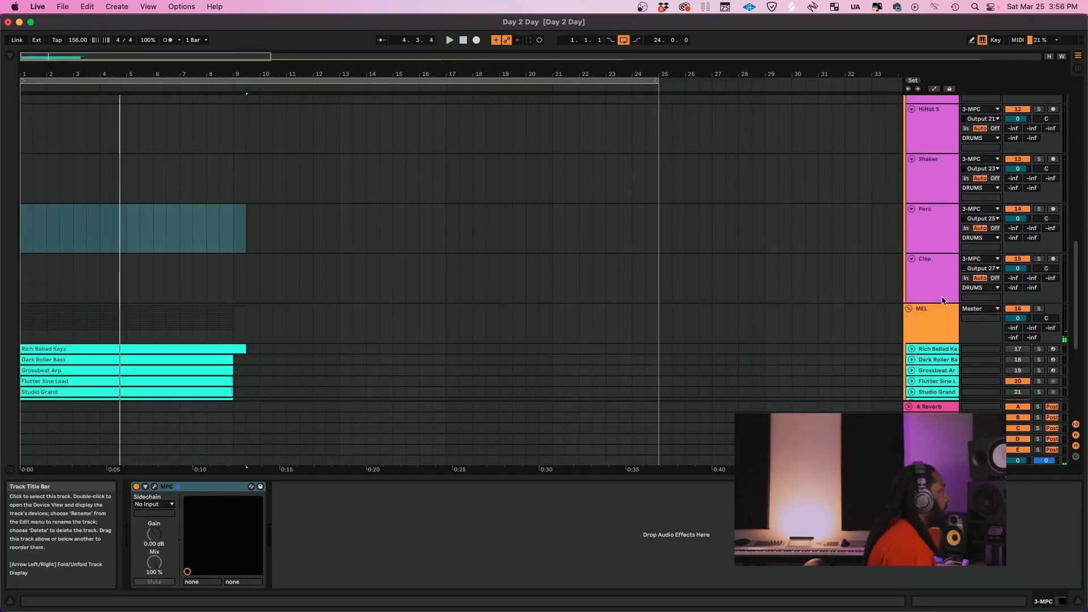
Select all the tracks in the DRUMS group from Clap up to 3 MPC
left_click(939, 294)
scroll(940, 290, "up", 20)
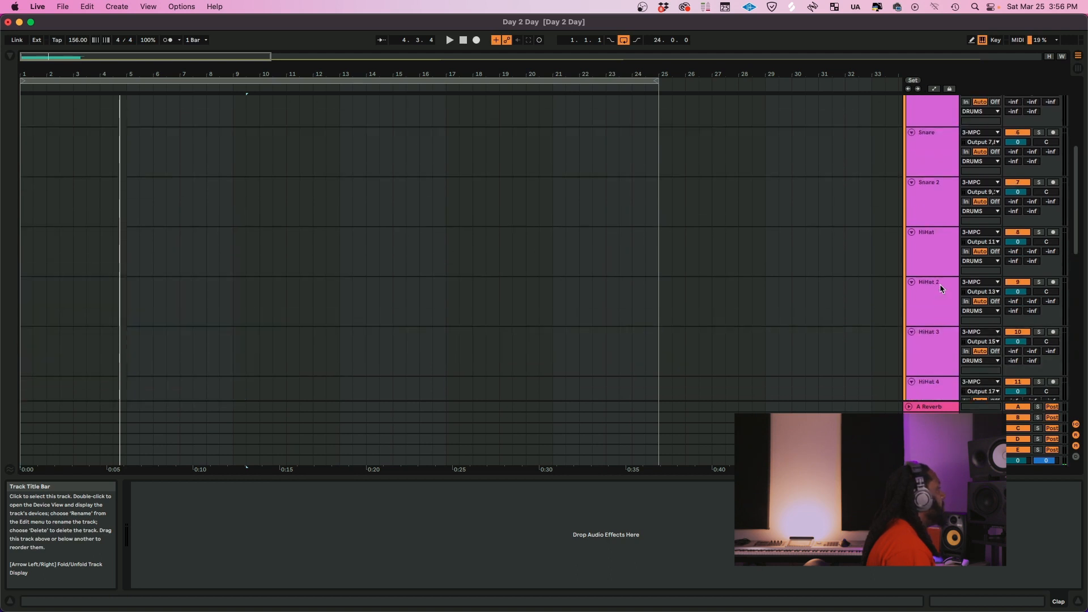
scroll(939, 289, "up", 5)
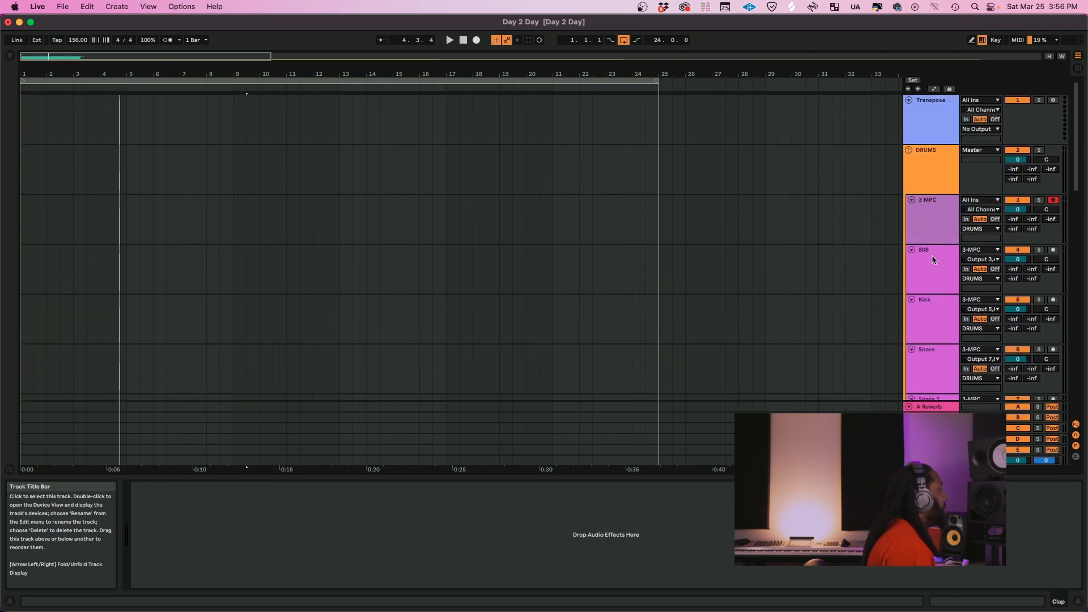
left_click(932, 239)
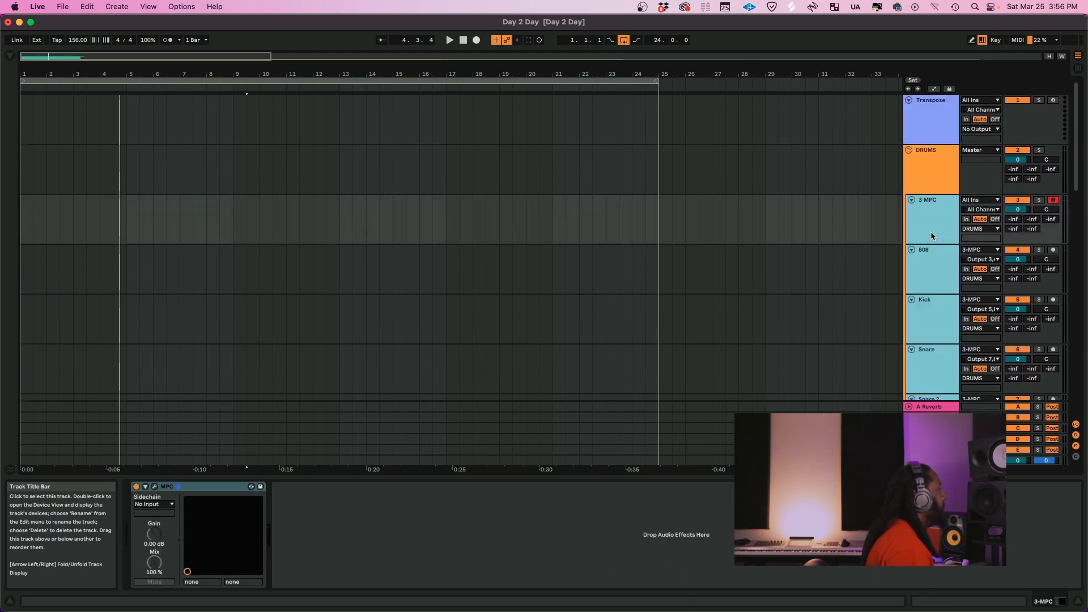
key("alt+minus")
key("alt+minus")
key("alt+minus")
key("alt+minus")
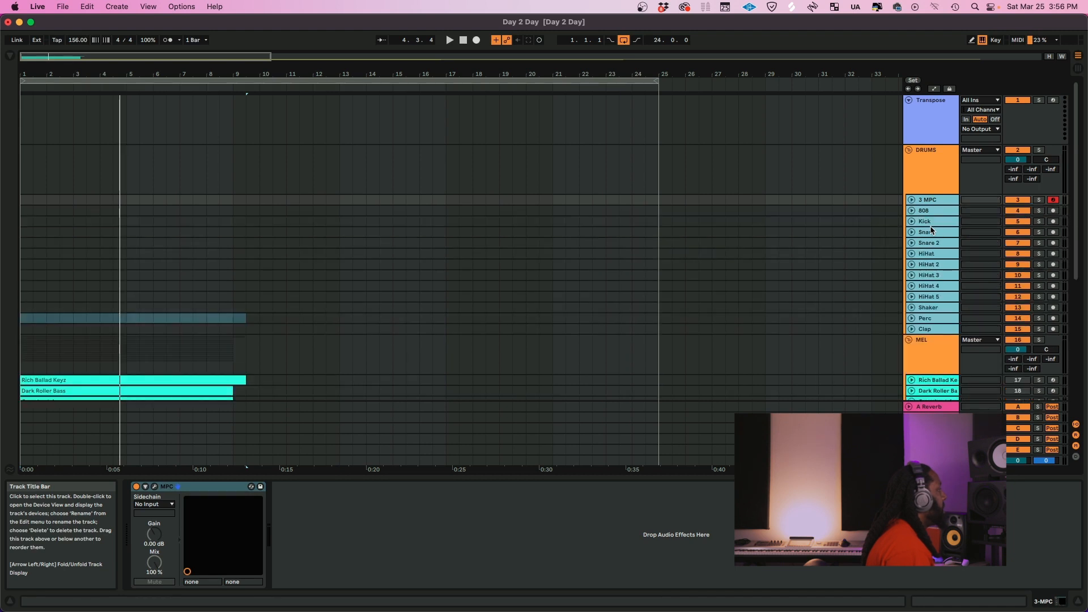
key("alt+plus")
key("alt+plus")
key("alt+plus")
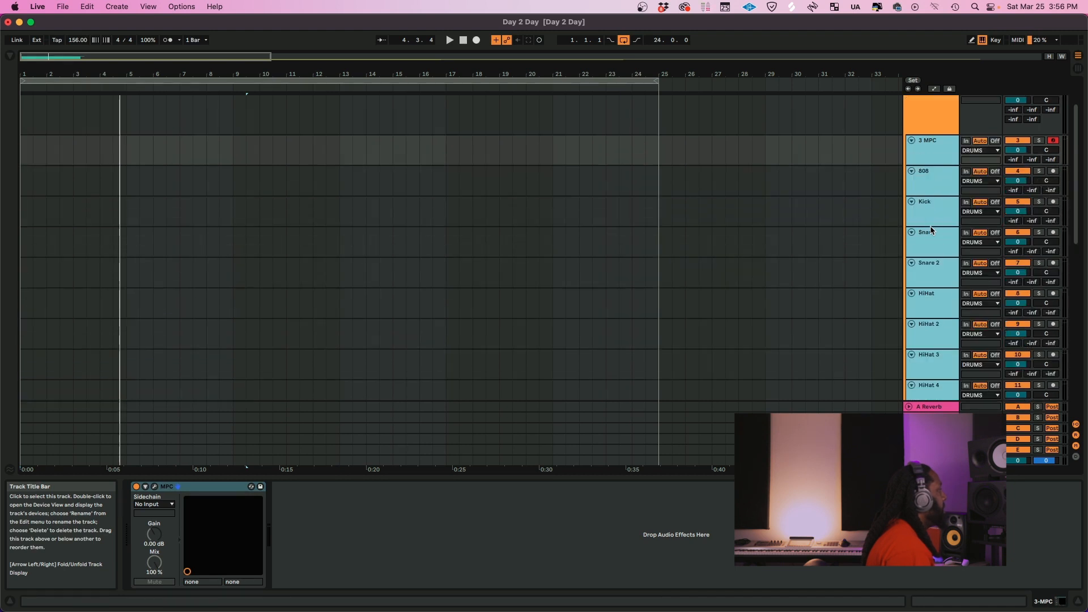
key("alt+plus")
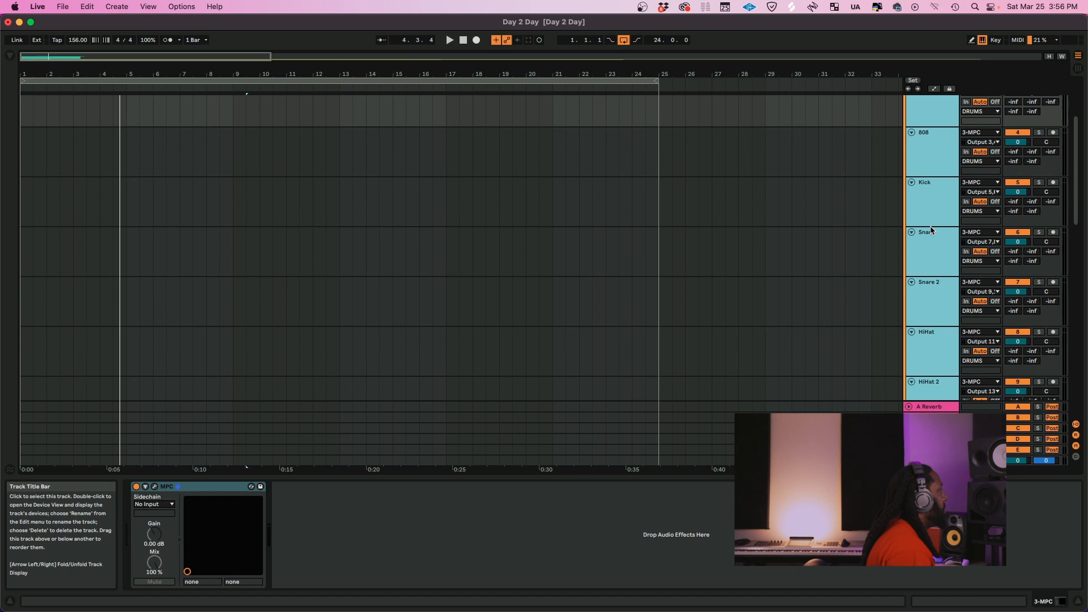
Switch the selected drum tracks' monitoring to In, arm them all for recording and collapse their heights
left_click(966, 152)
left_click(1052, 133)
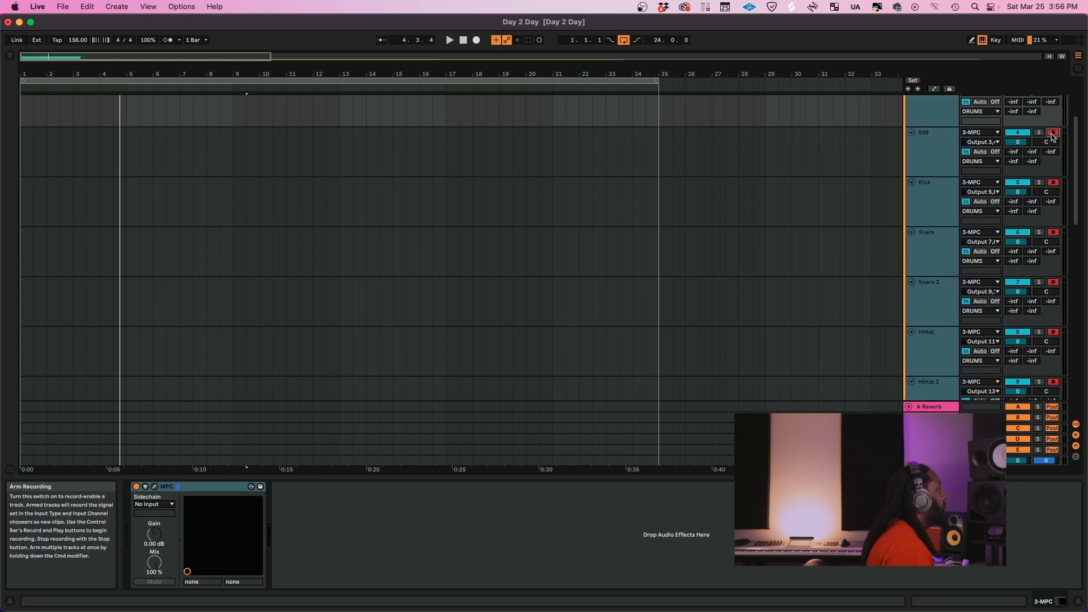
key("alt+minus")
key("alt+minus")
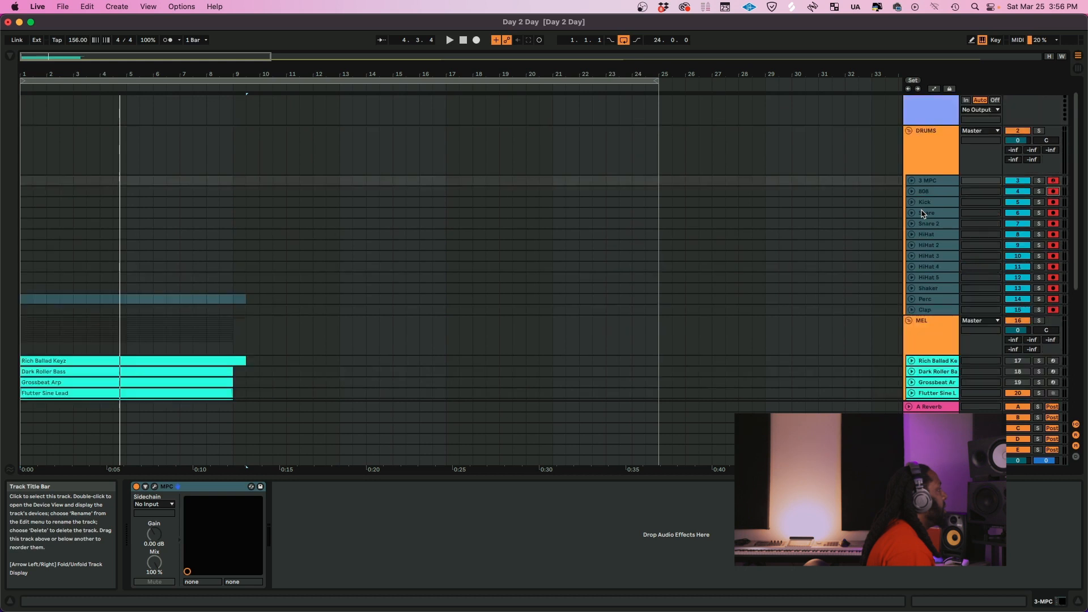
Select the Dark Roller Bass clip in the MEL group
scroll(176, 340, "down", 5)
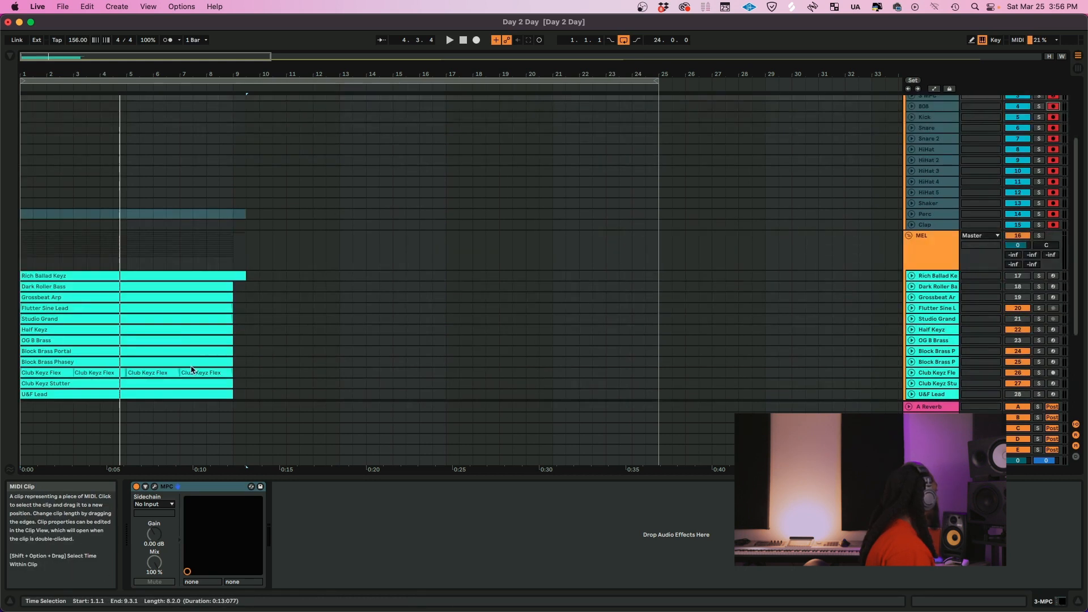
left_click(154, 281)
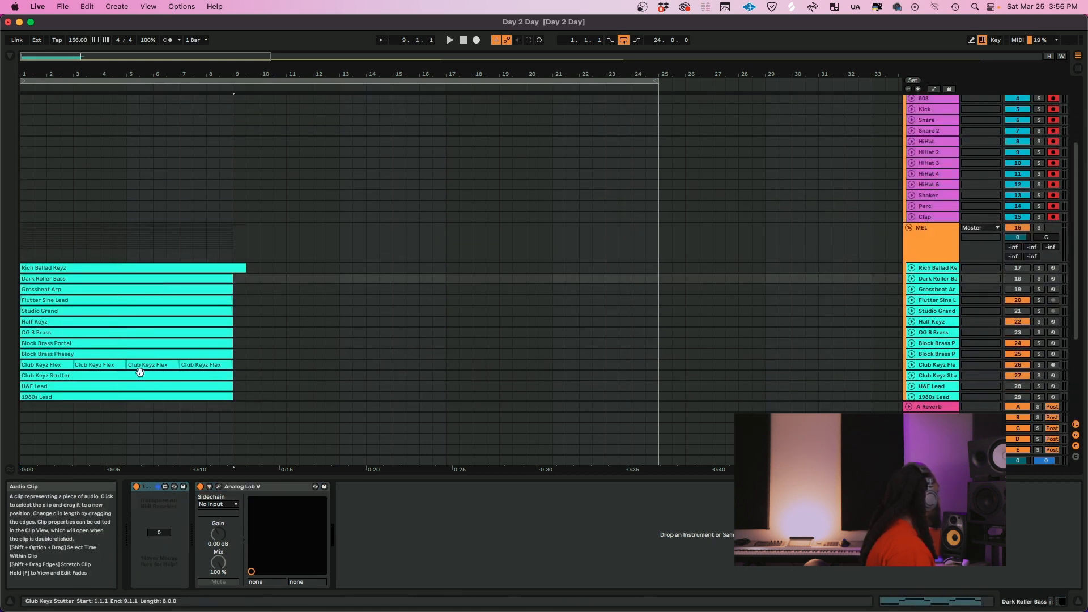
Extend the selection from the Dark Roller Bass clip to the 1980s Lead clip and duplicate these MEL clips three times
left_click(130, 397)
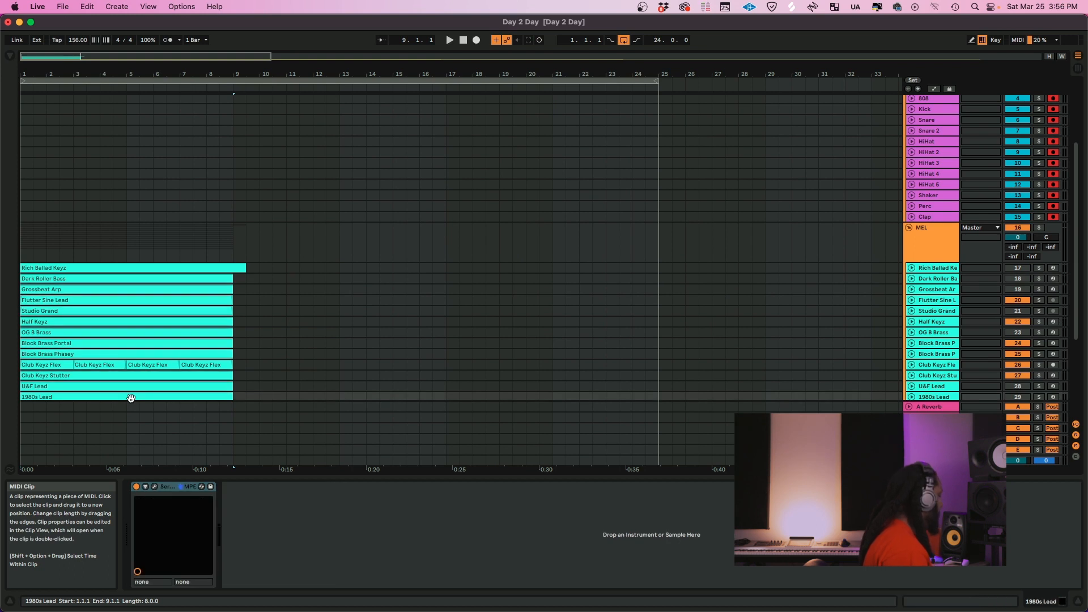
key("super+d")
key("super+d")
key("super+d")
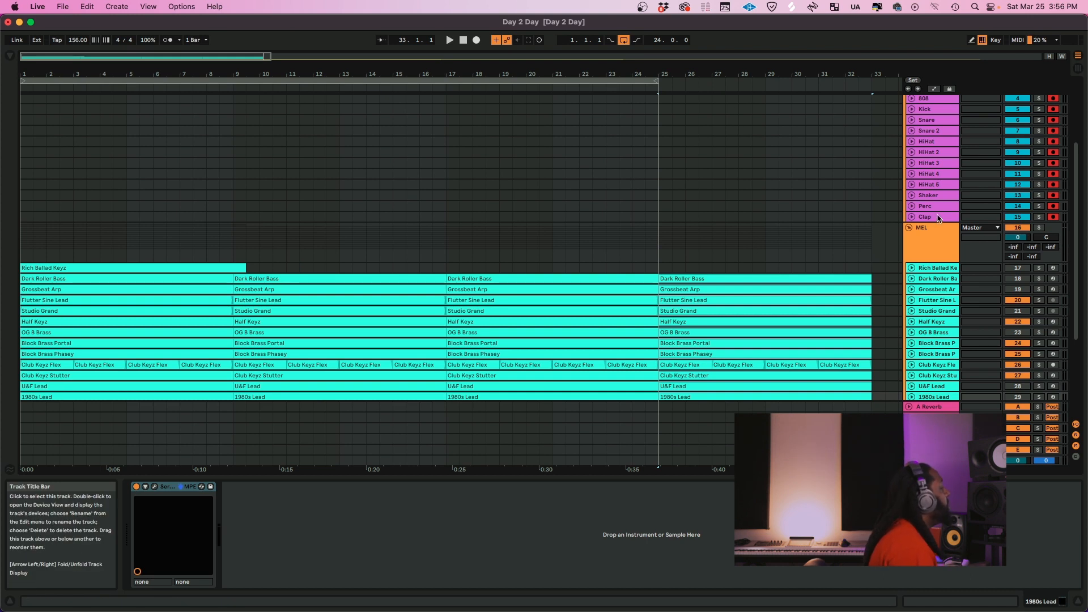
Return the song position to 1.1.1 and start recording on all the armed drum tracks
left_click(464, 41)
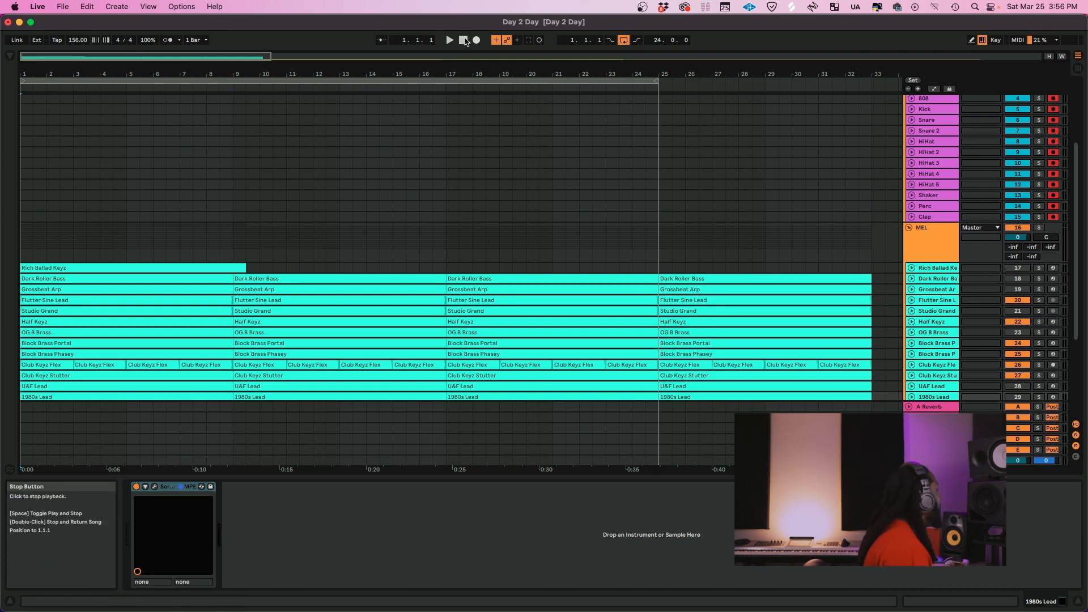
scroll(913, 146, "up", 2)
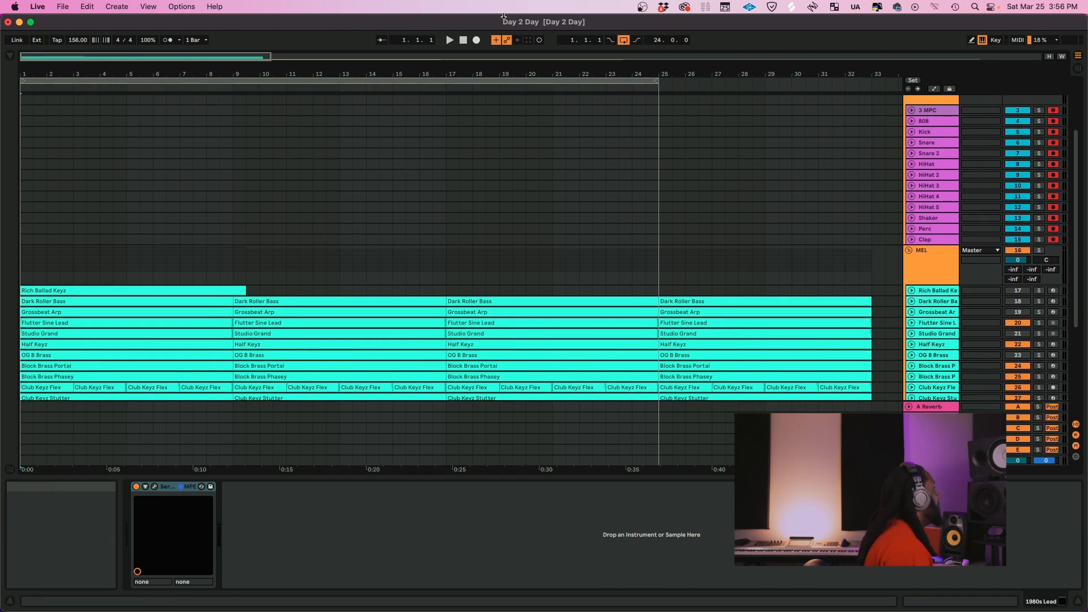
left_click(476, 40)
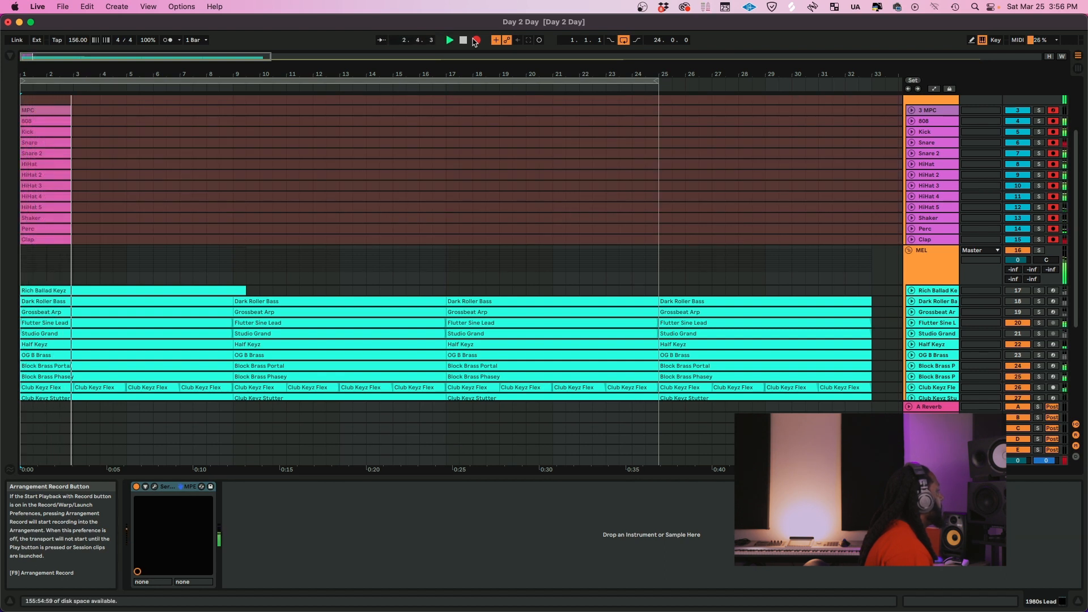
Unfold the drum tracks from 3 MPC to Clap during the take and stop recording shortly after bar 17
left_click(927, 111)
left_click(932, 240, "shift")
key("Right")
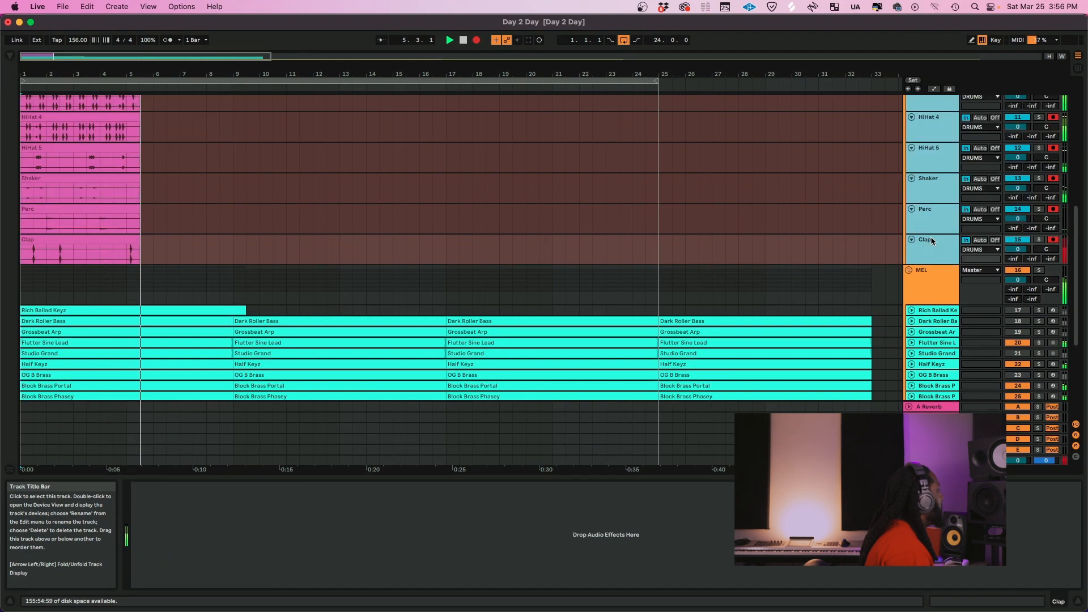
scroll(930, 237, "up", 5)
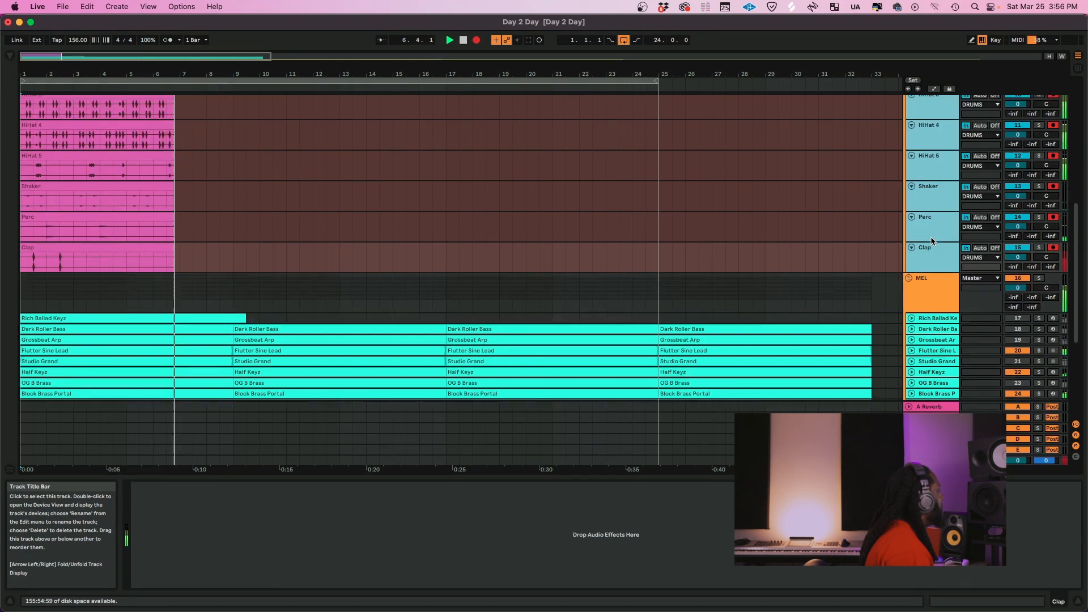
scroll(932, 241, "up", 2)
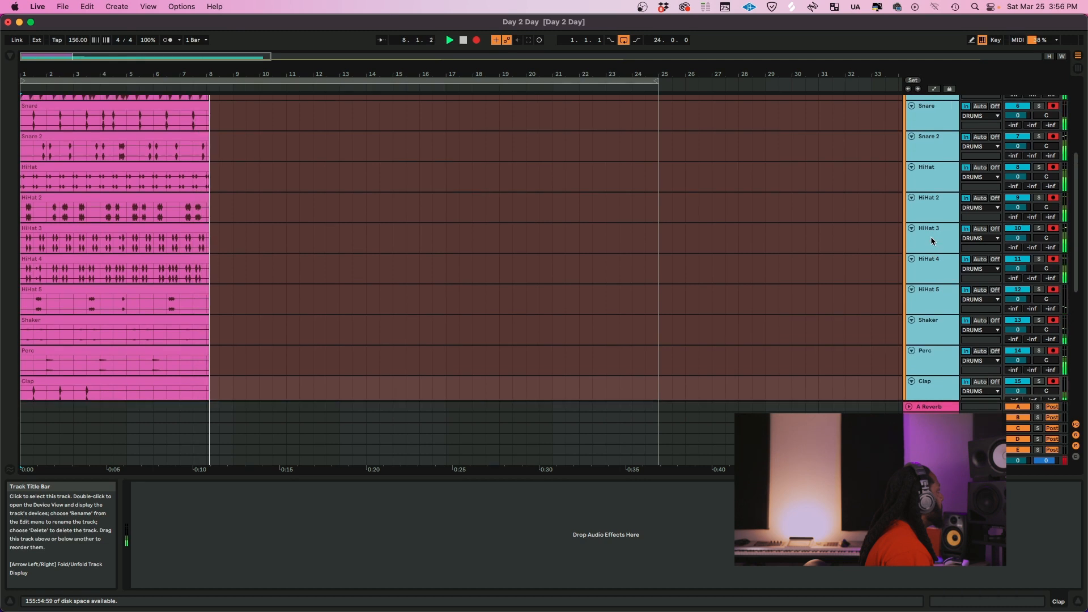
scroll(930, 236, "up", 3)
scroll(931, 240, "down", 5)
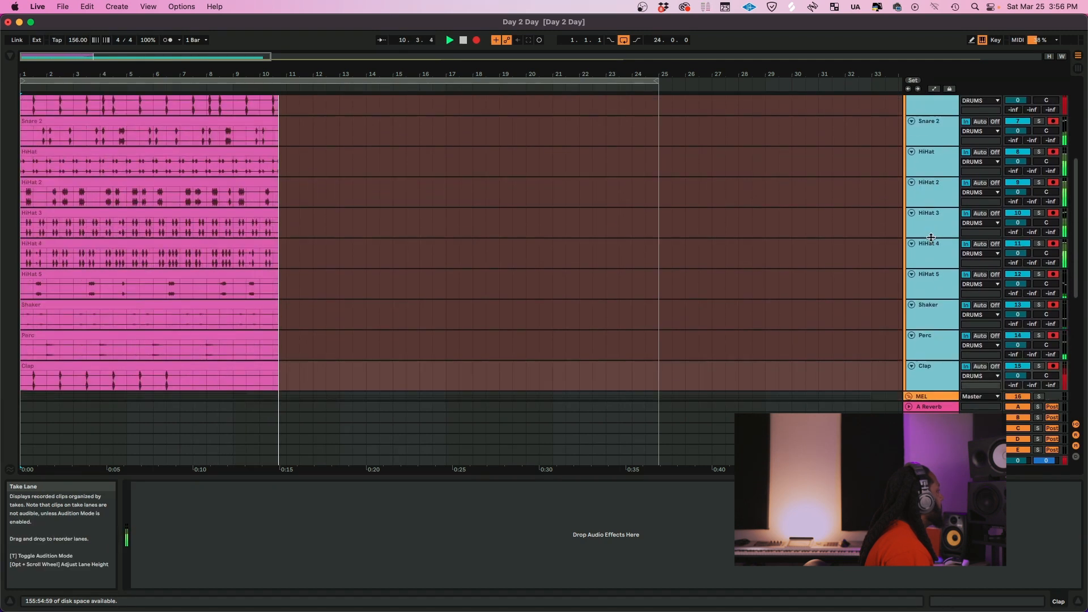
scroll(931, 241, "down", 1)
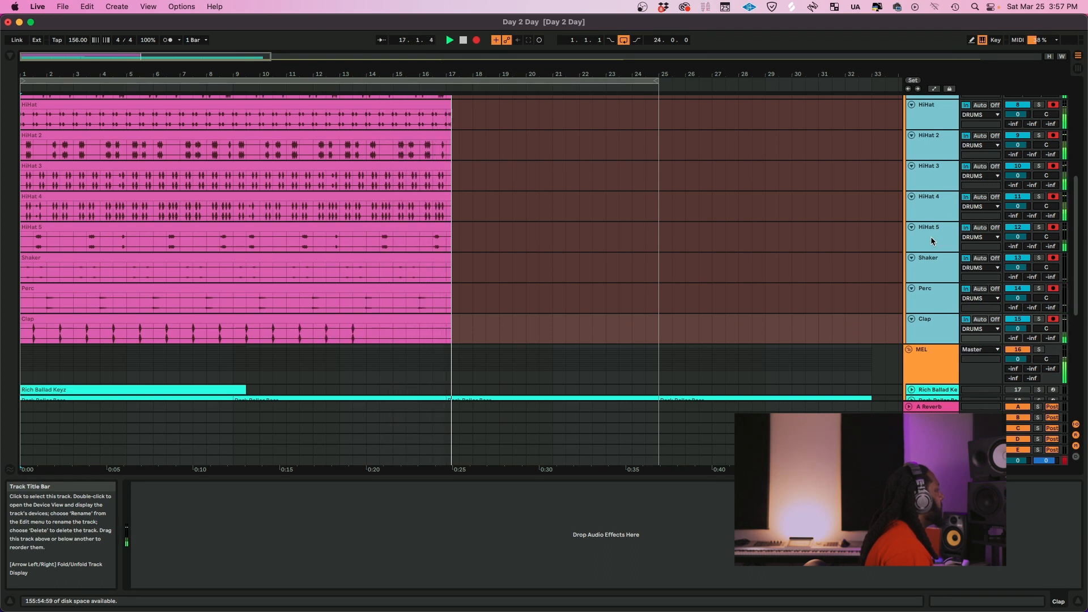
key("F9")
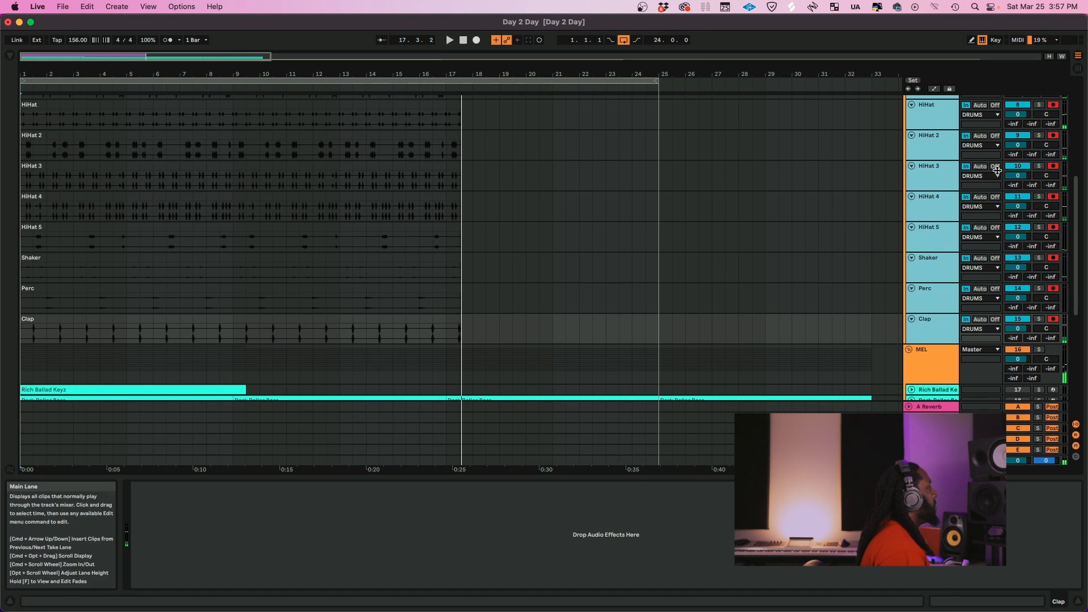
Switch the selected drum tracks' monitoring to Auto, disarm them all and save the set
left_click(967, 167)
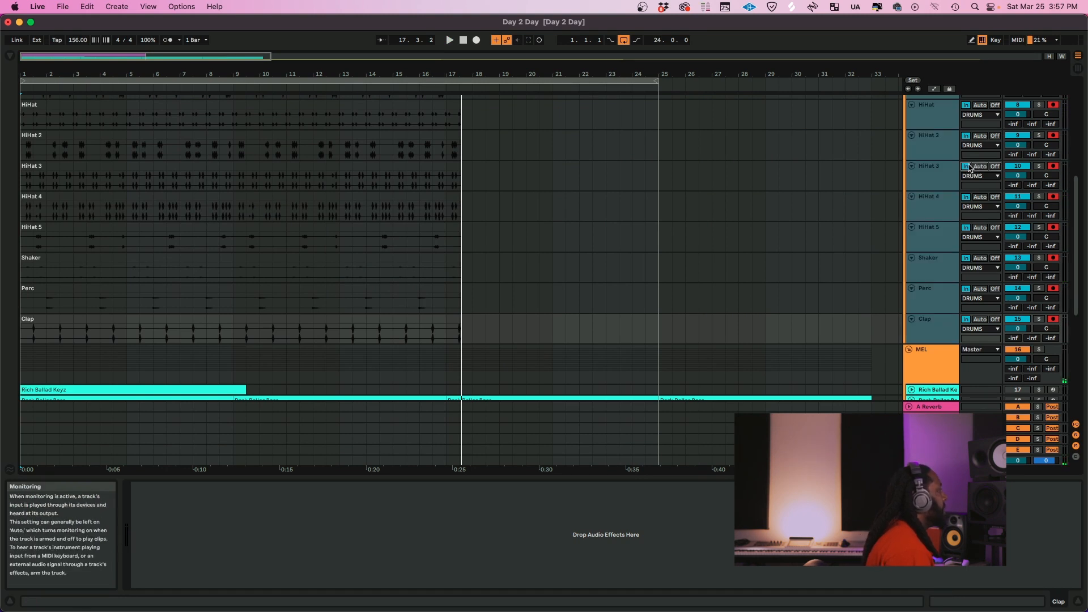
left_click(978, 168)
left_click(1053, 167)
key("super+s")
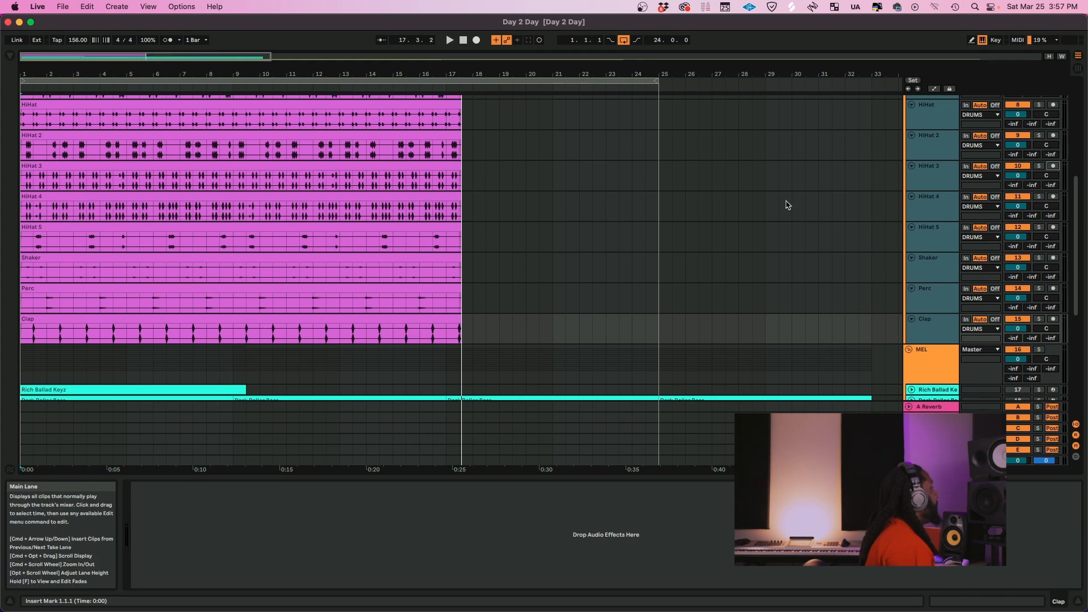
Reduce the track selection to HiHat 4 alone and return the song position to 1.1.1
left_click(930, 248)
left_click(935, 210)
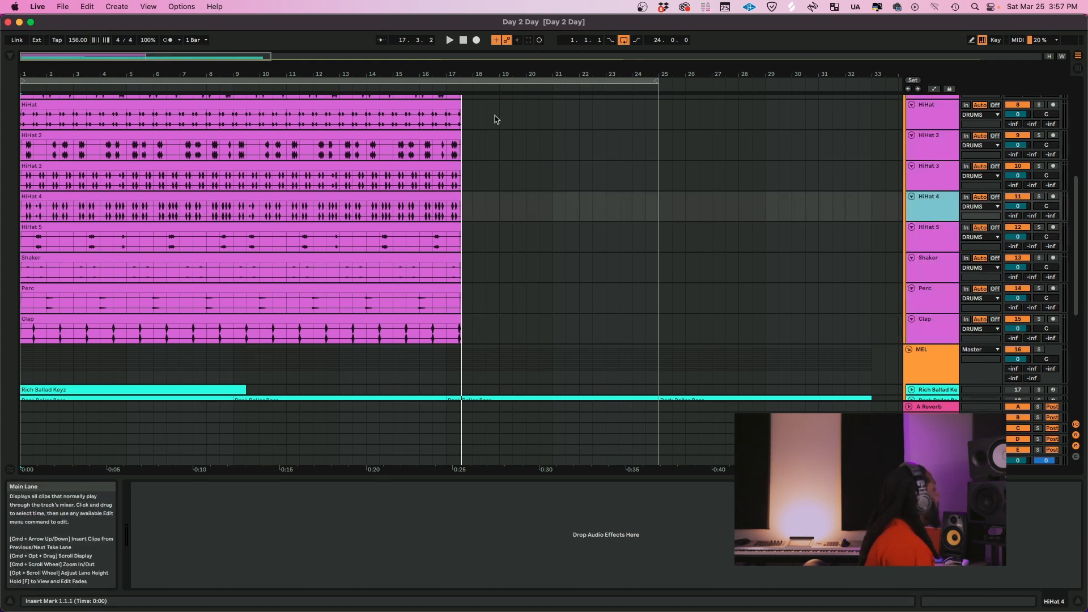
left_click(461, 40)
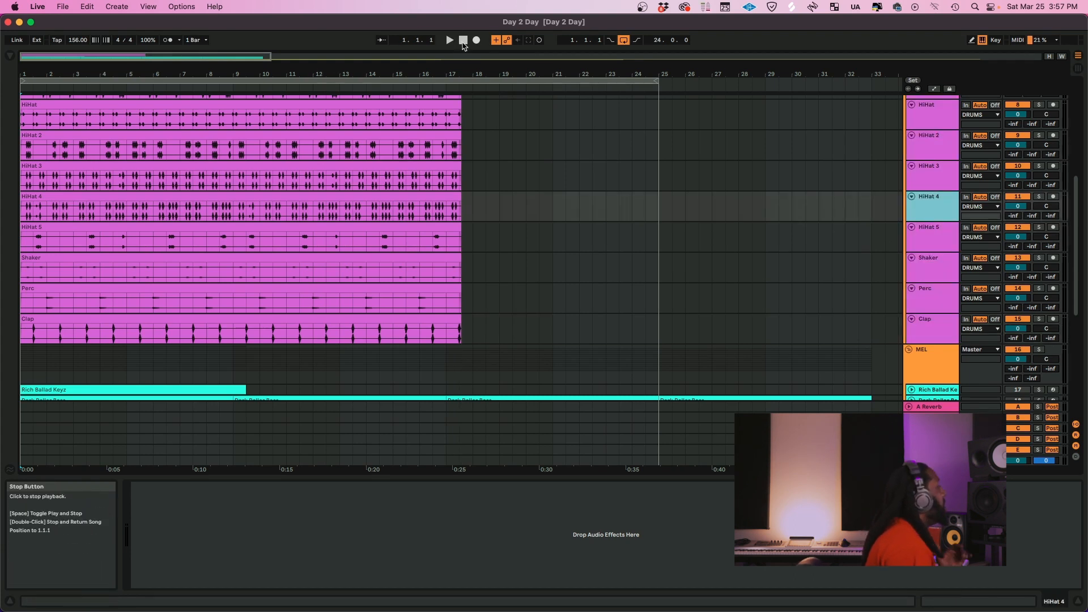
scroll(576, 182, "up", 1)
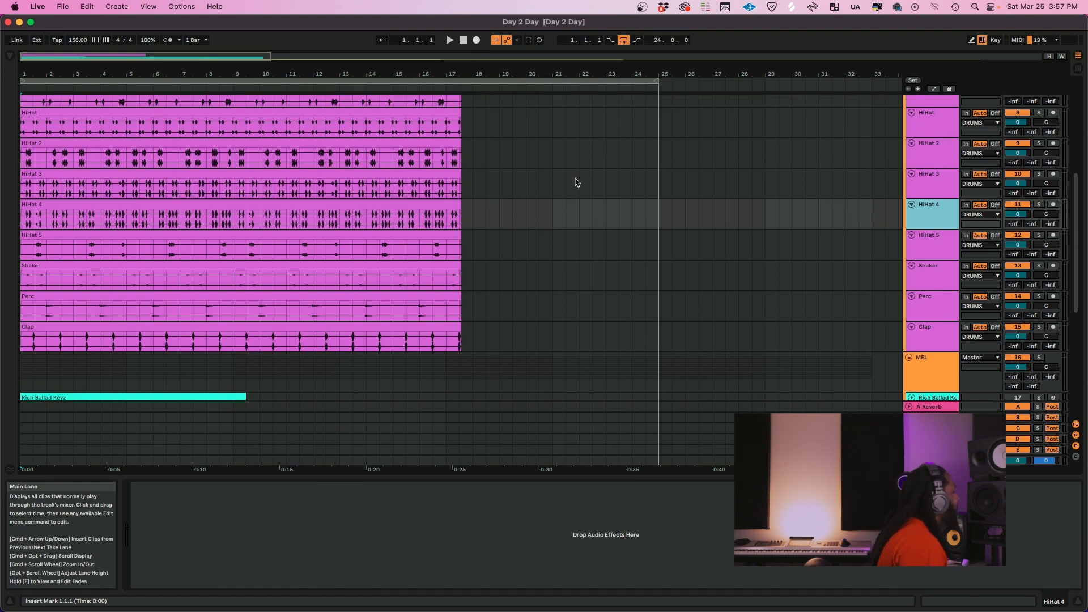
scroll(576, 182, "up", 10)
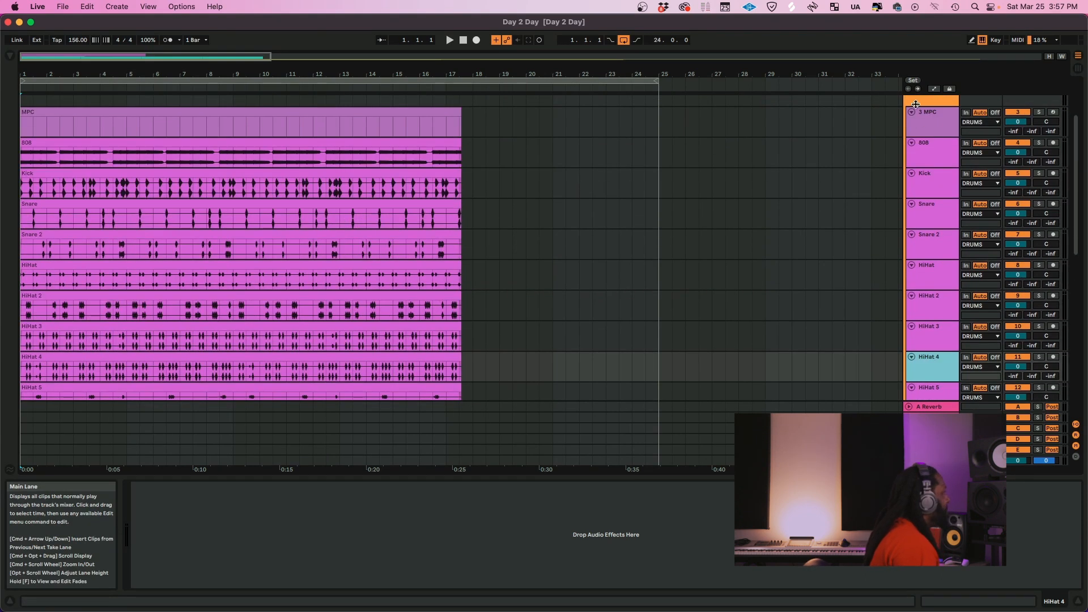
Solo the Kick track and open the window of its UAD SSL E Channel Strip plug-in
left_click(927, 181)
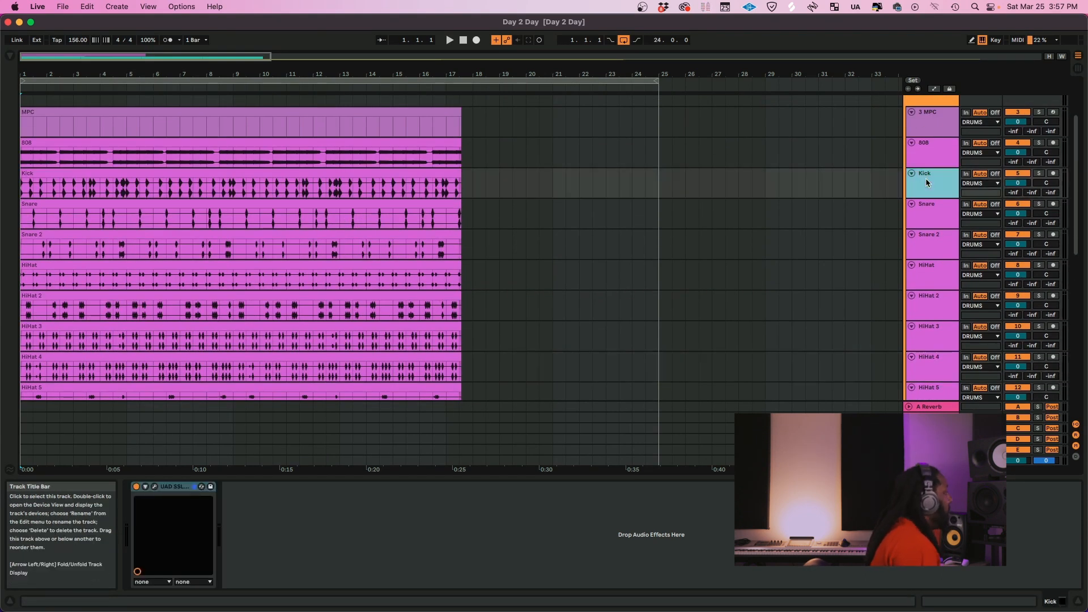
left_click(1042, 175)
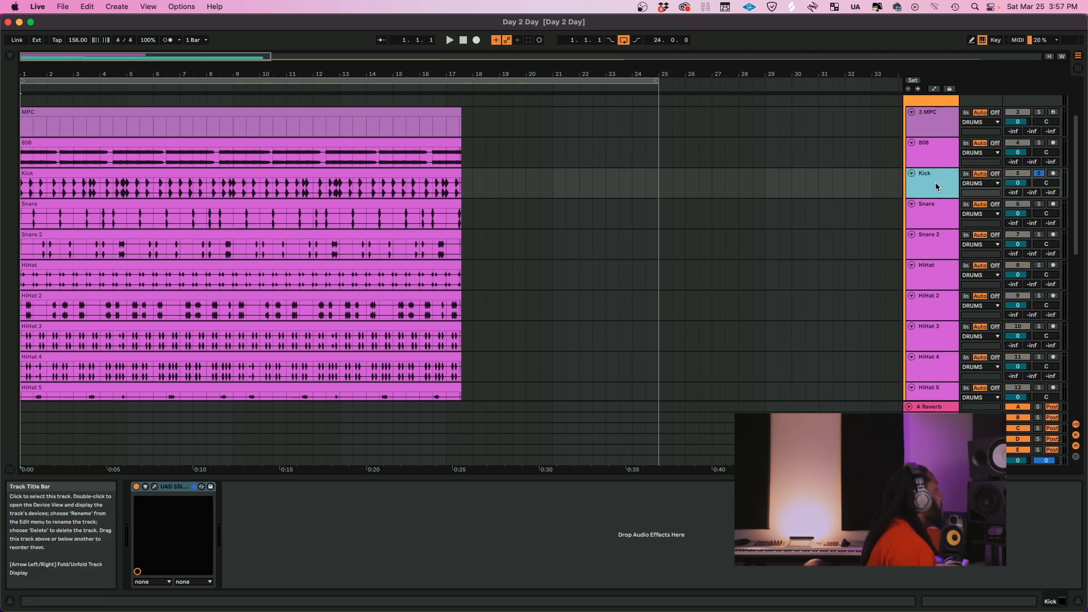
left_click(156, 487)
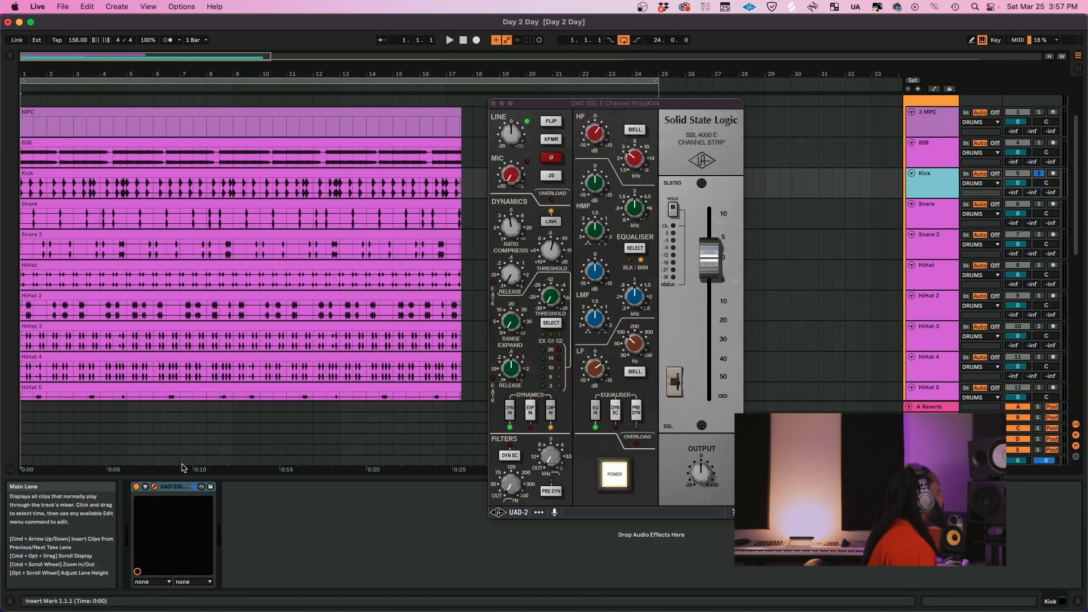
Compare the soloed kick with the SSL channel strip bypassed and enabled, and close the plug-in window
left_click(136, 486)
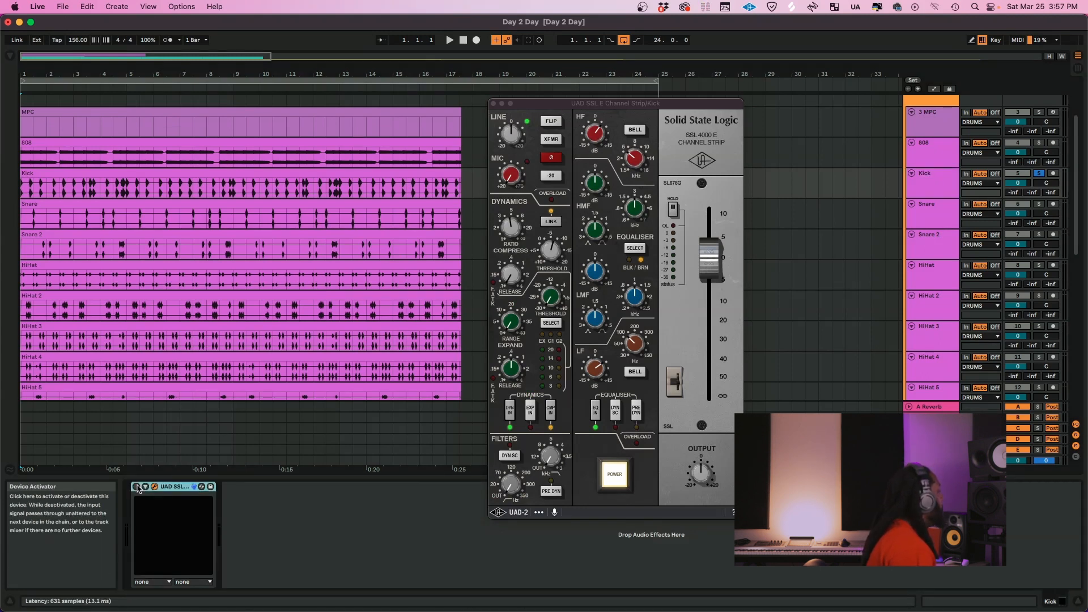
key("space")
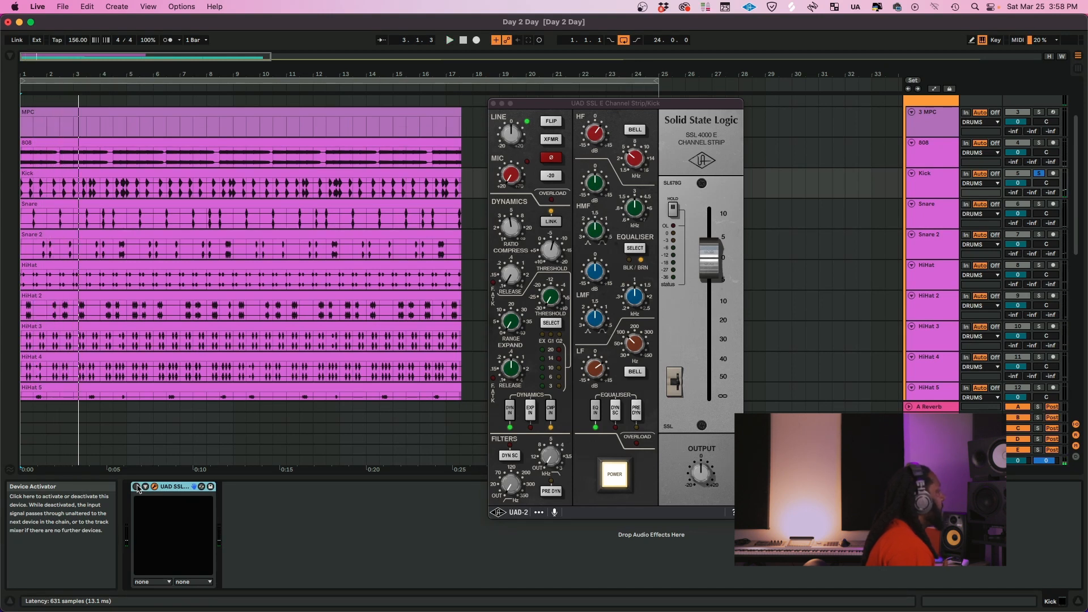
left_click(137, 487)
key("space")
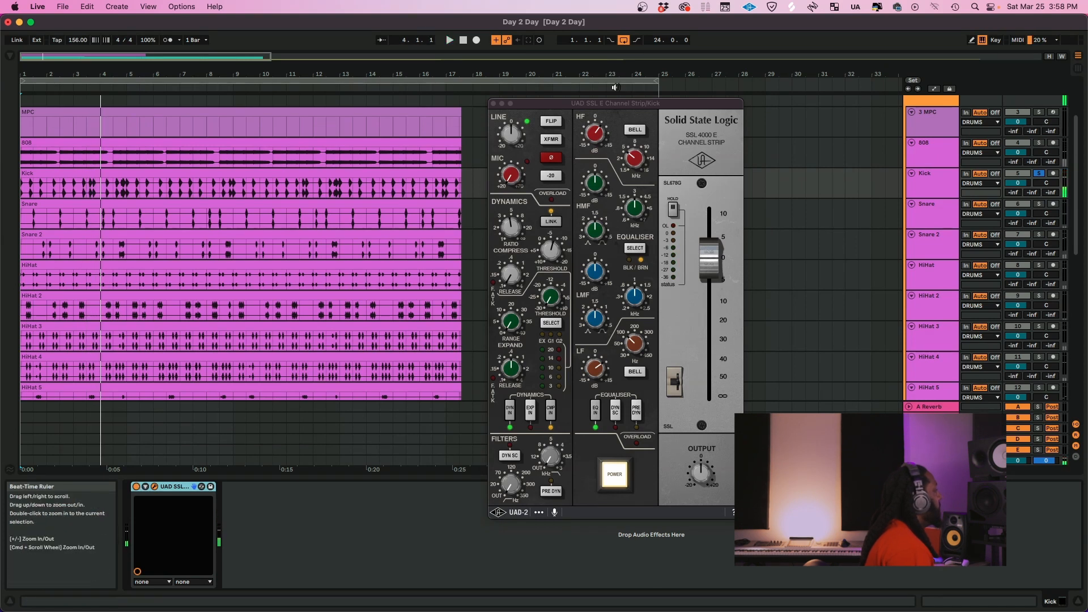
left_click(493, 104)
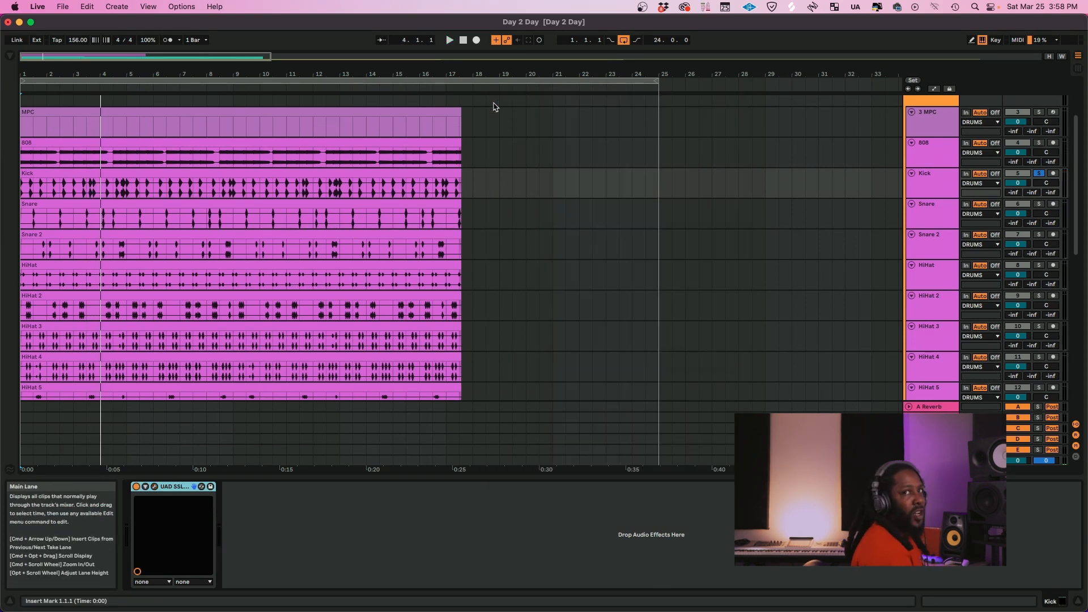